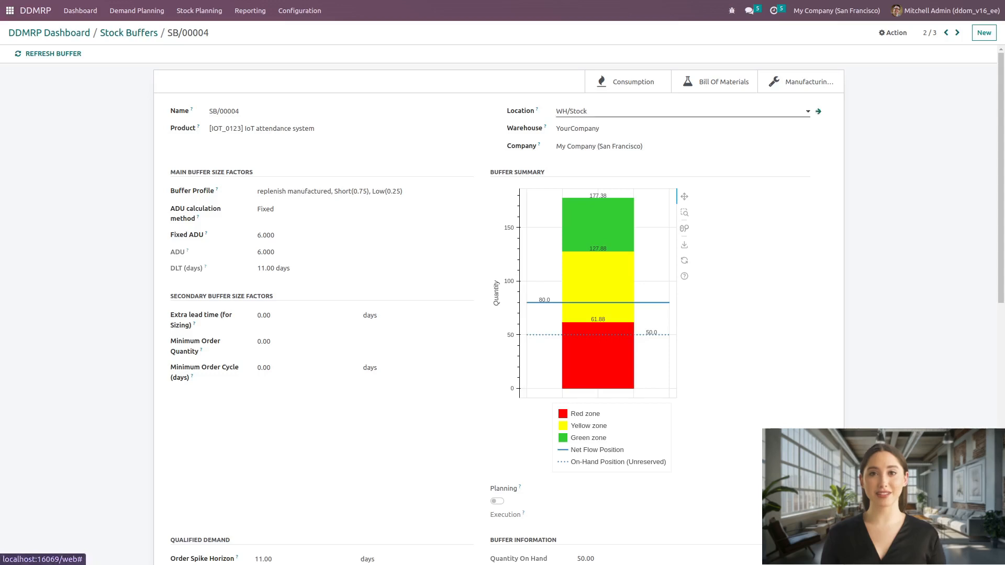
Step: Request procurement for stock buffer SB/00004 and execute it with the proposed quantities
left_click(893, 32)
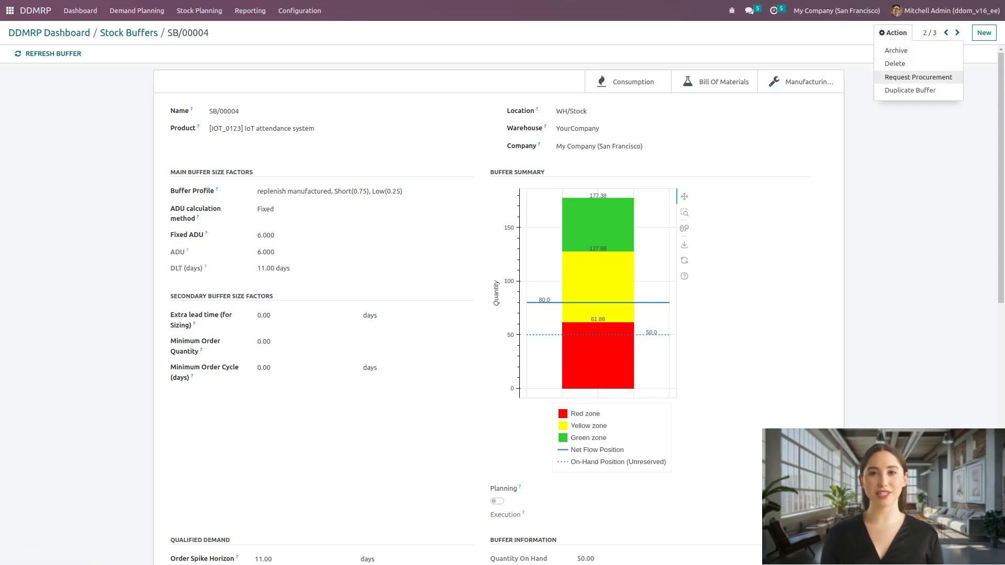
left_click(918, 77)
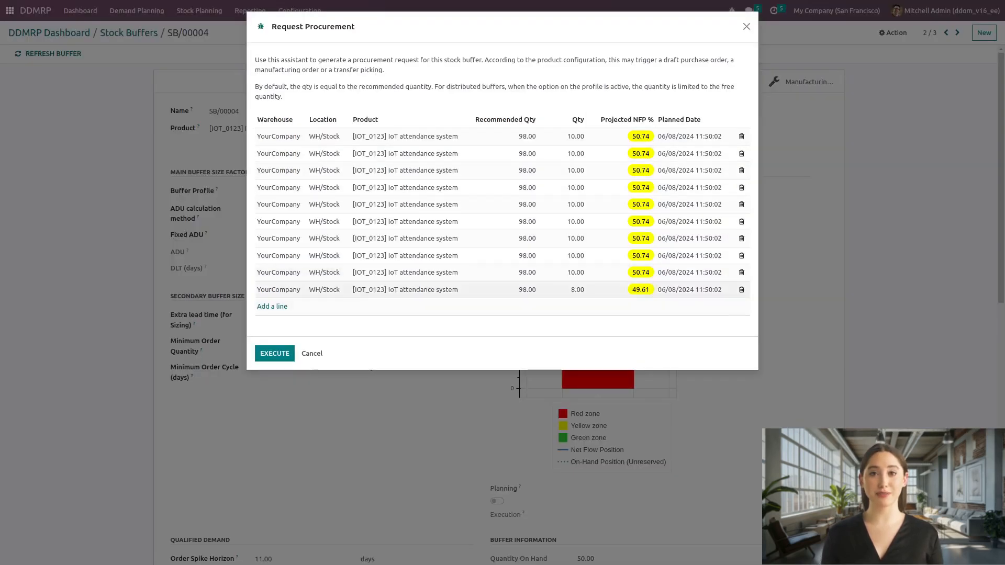
left_click(274, 353)
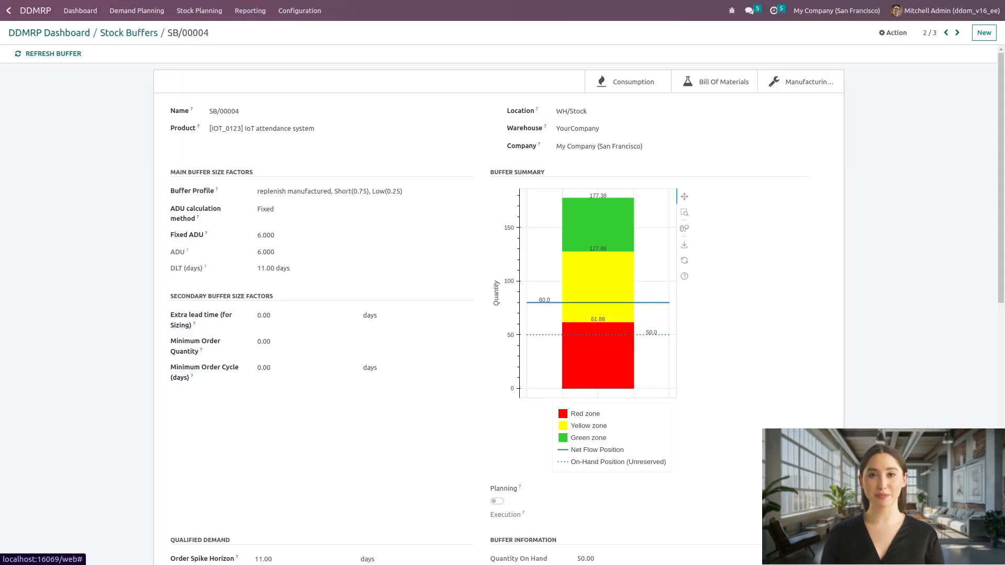
Step: Switch to the Manufacturing app and list the manufacturing orders to do
left_click(8, 10)
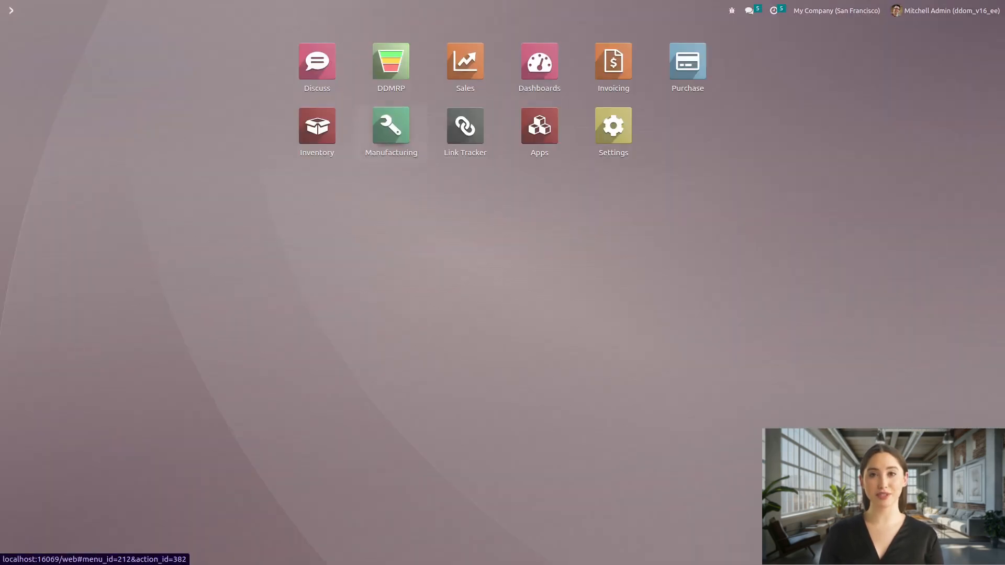
left_click(391, 128)
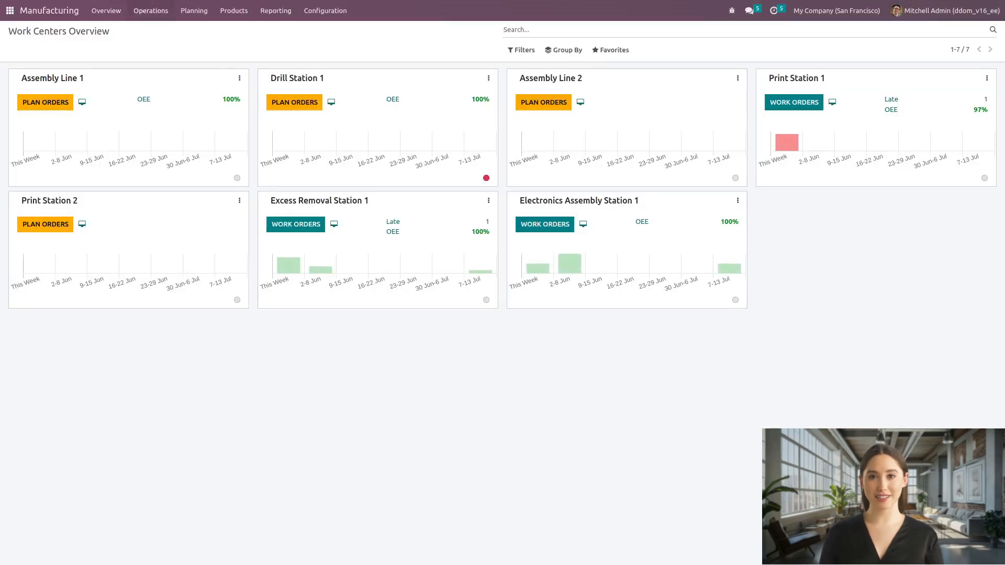
left_click(151, 11)
left_click(173, 29)
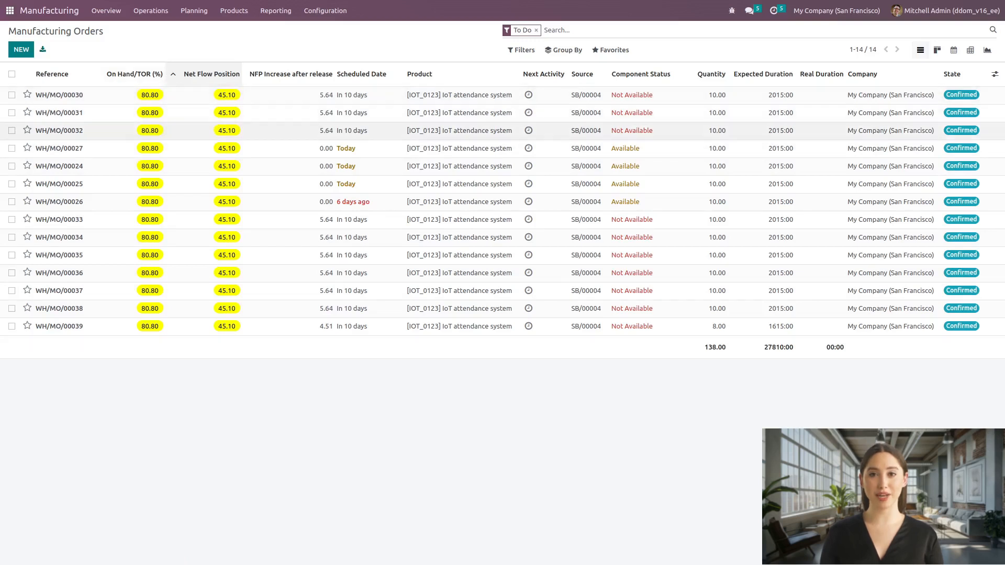
Step: Run the MRP Multi Level calculation from the manufacturing planning functions
left_click(194, 11)
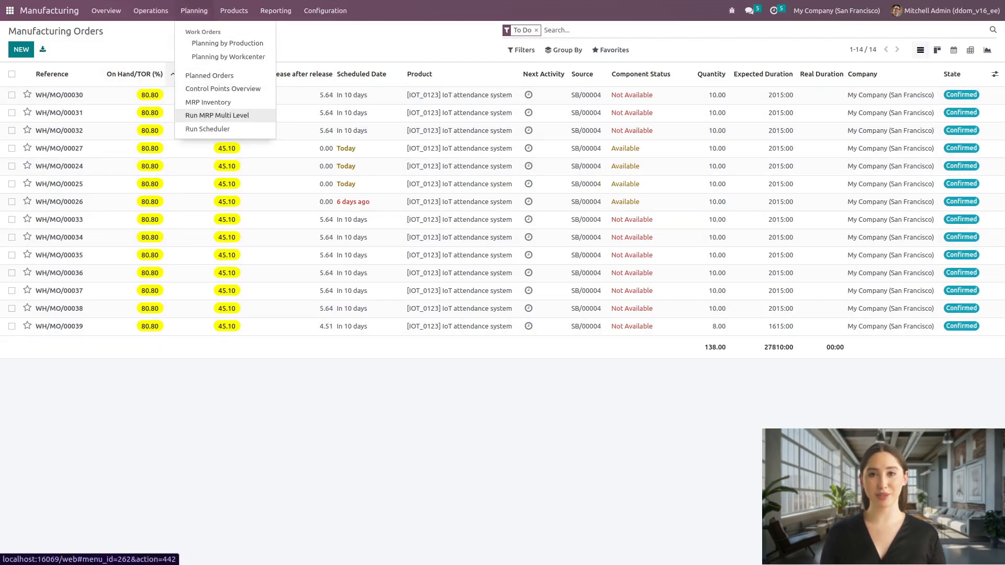
left_click(217, 115)
left_click(276, 101)
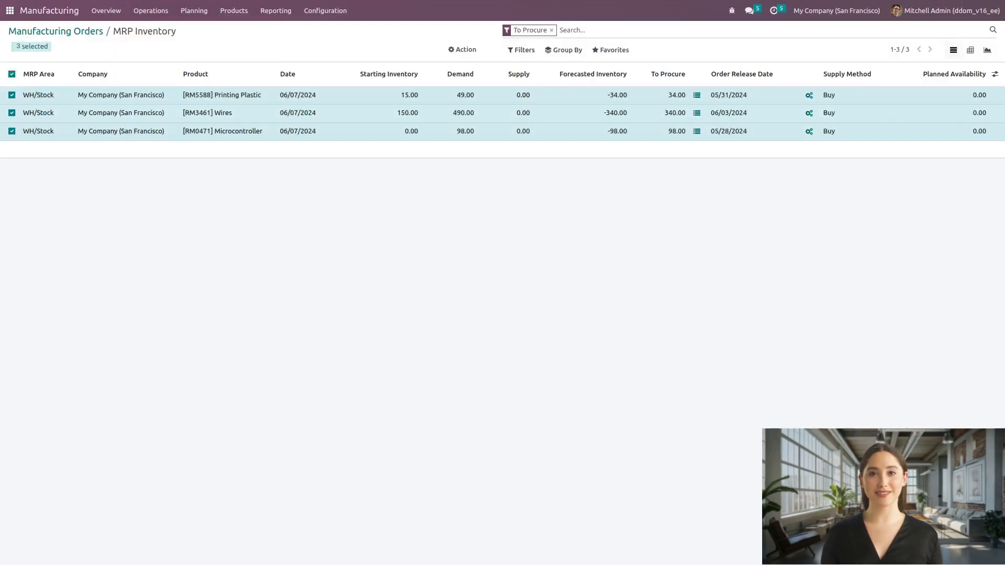
Step: Procure the selected MRP inventory lines for Printing Plastic, Wires and Microcontroller with the proposed split quantities
left_click(462, 49)
left_click(465, 93)
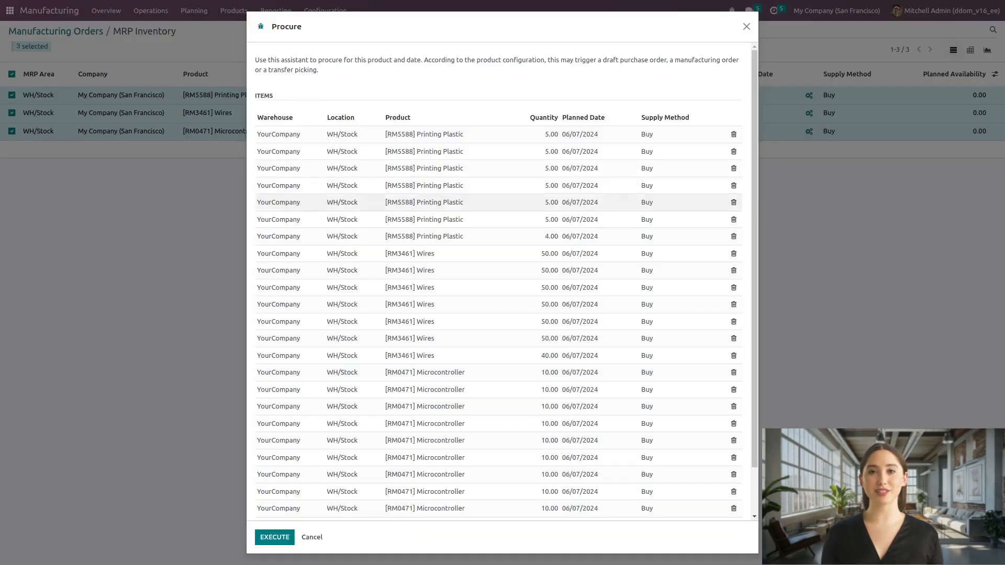
left_click(275, 537)
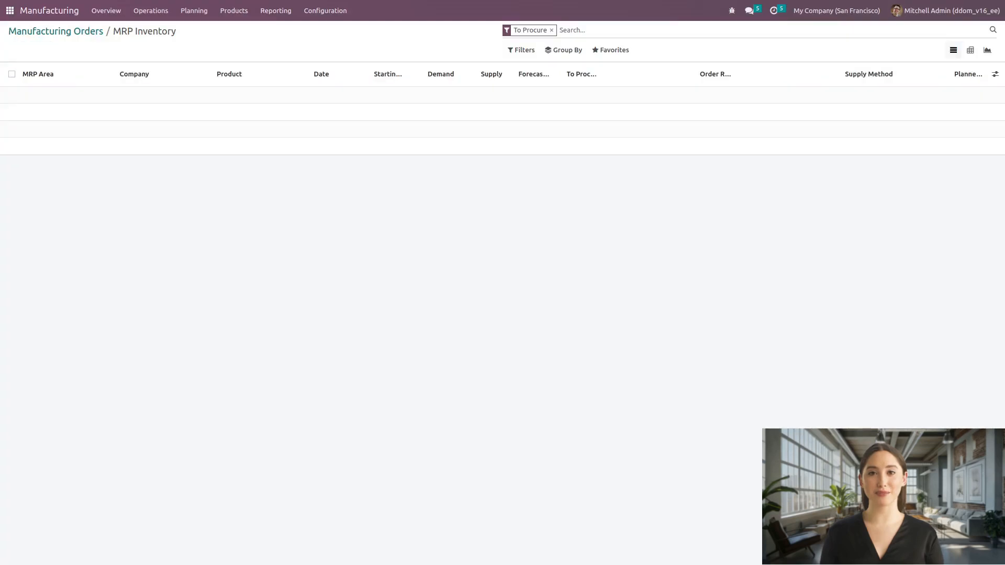
Step: Switch to the Purchase app, open request for quotation P00017 and confirm it as a purchase order
left_click(9, 10)
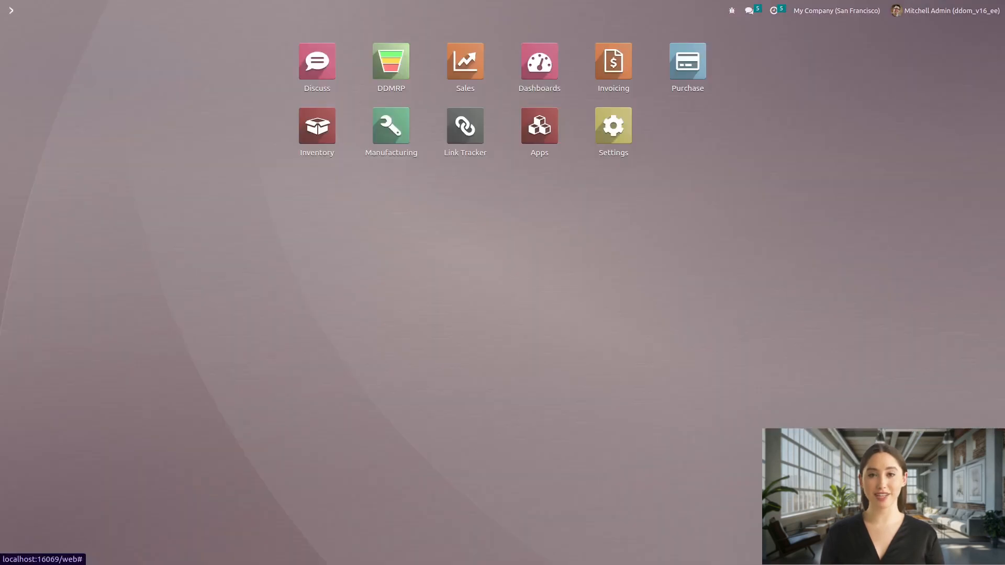
left_click(612, 61)
left_click(419, 161)
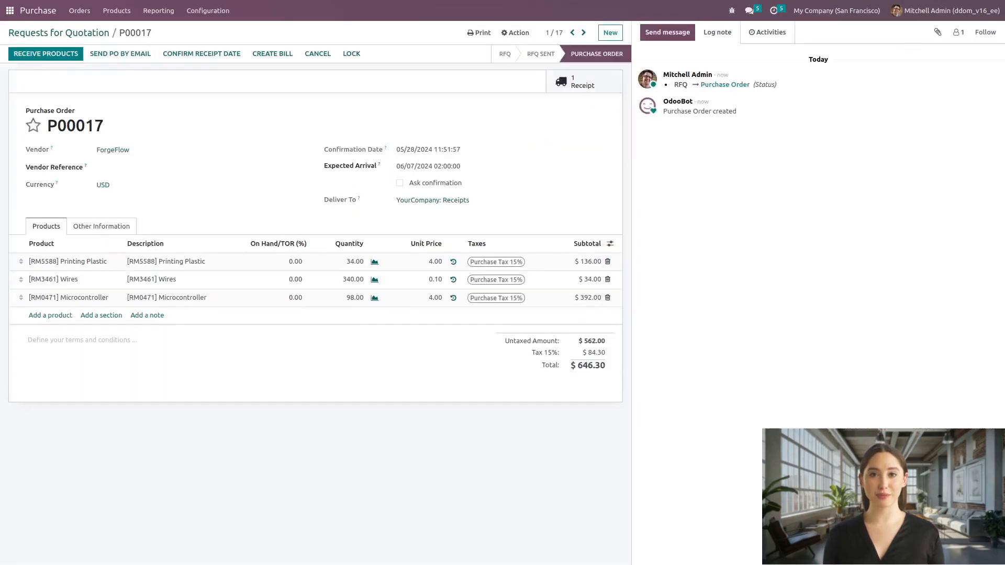
Step: Open the receipt of purchase order P00017 and validate it as an immediate transfer of all quantities
left_click(584, 82)
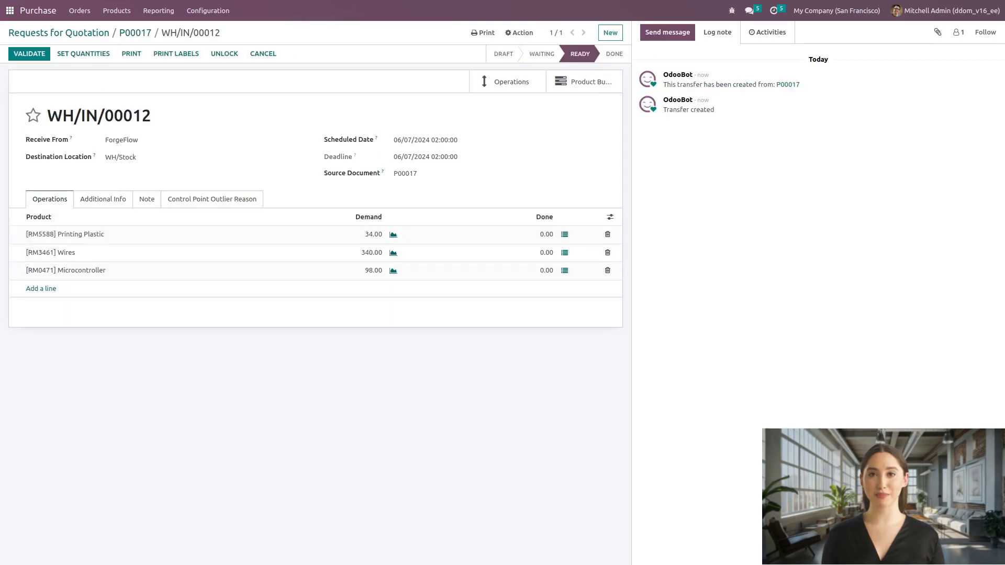
left_click(29, 54)
left_click(270, 100)
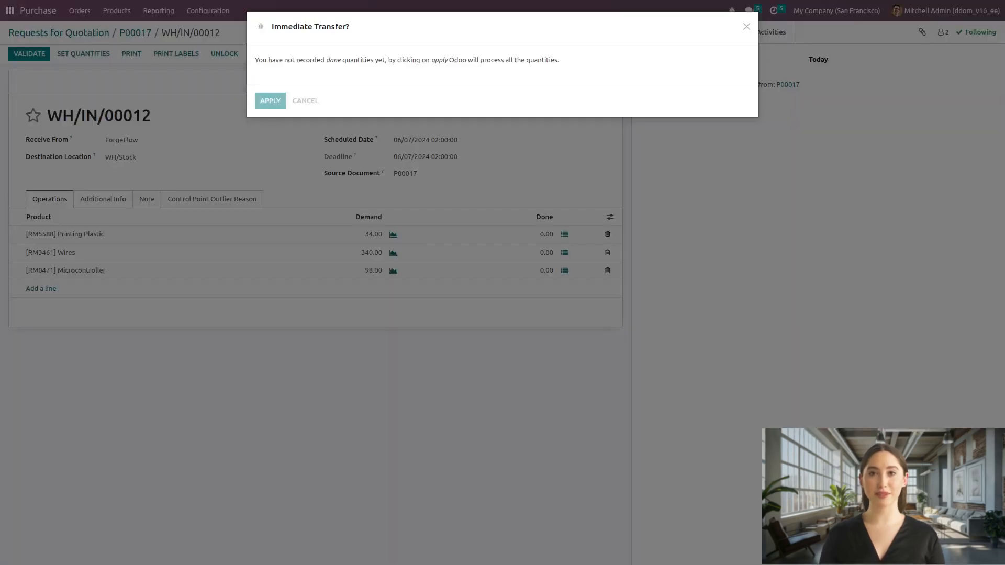
Step: Switch to the Manufacturing app and review the work orders of manufacturing order WH/MO/00030, widening the Operation column to read the full names
left_click(10, 10)
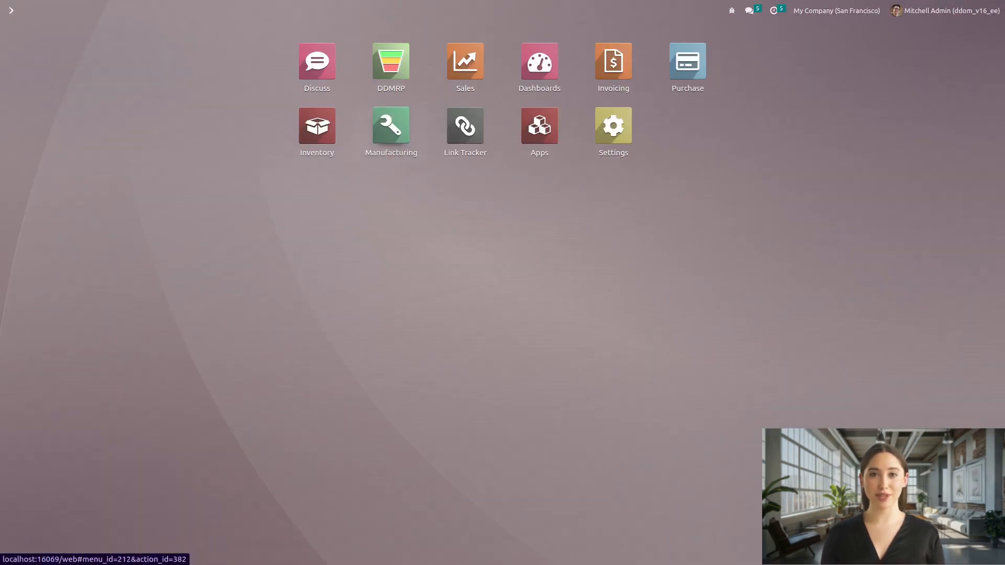
left_click(391, 126)
left_click(151, 11)
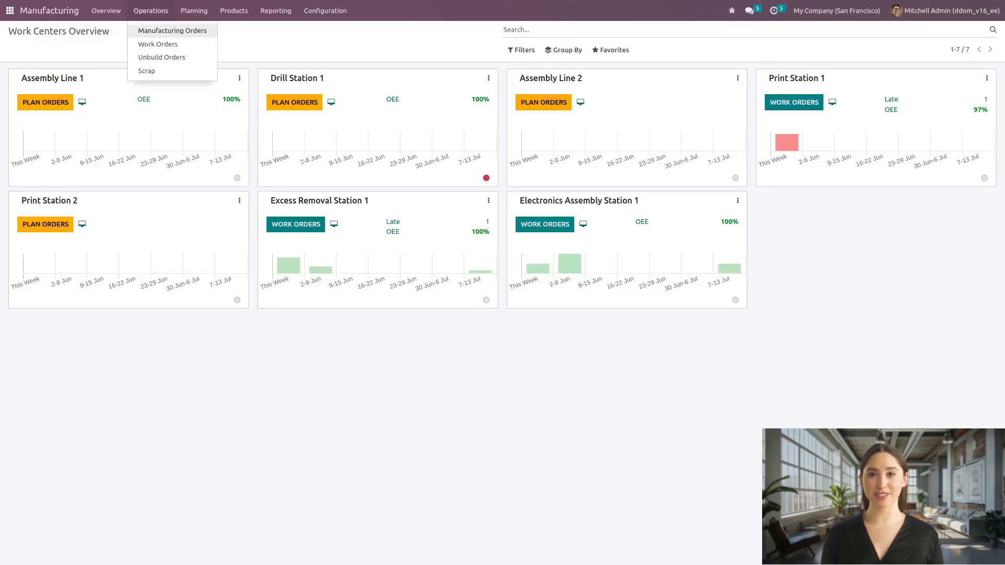
left_click(172, 30)
left_click(59, 95)
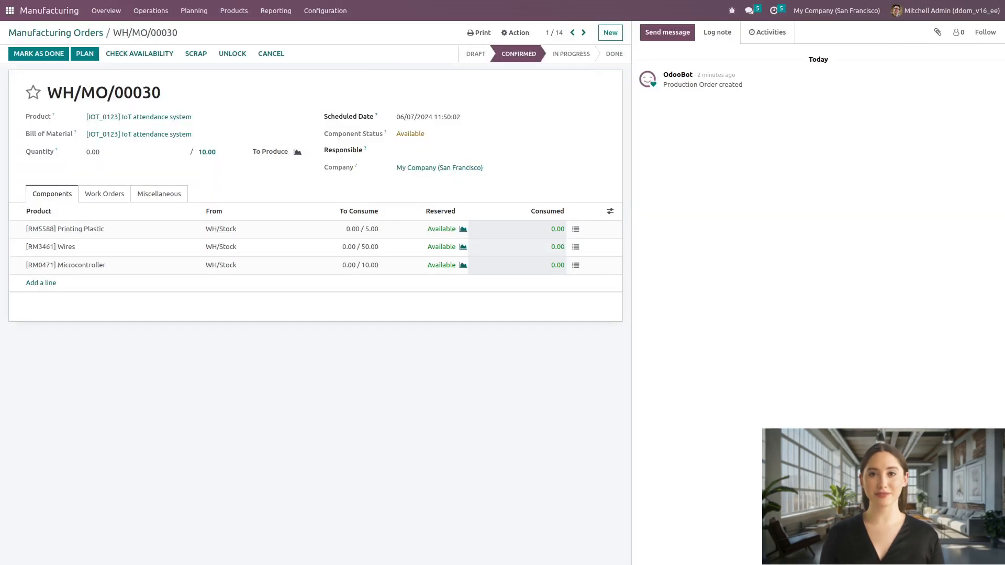
left_click(104, 194)
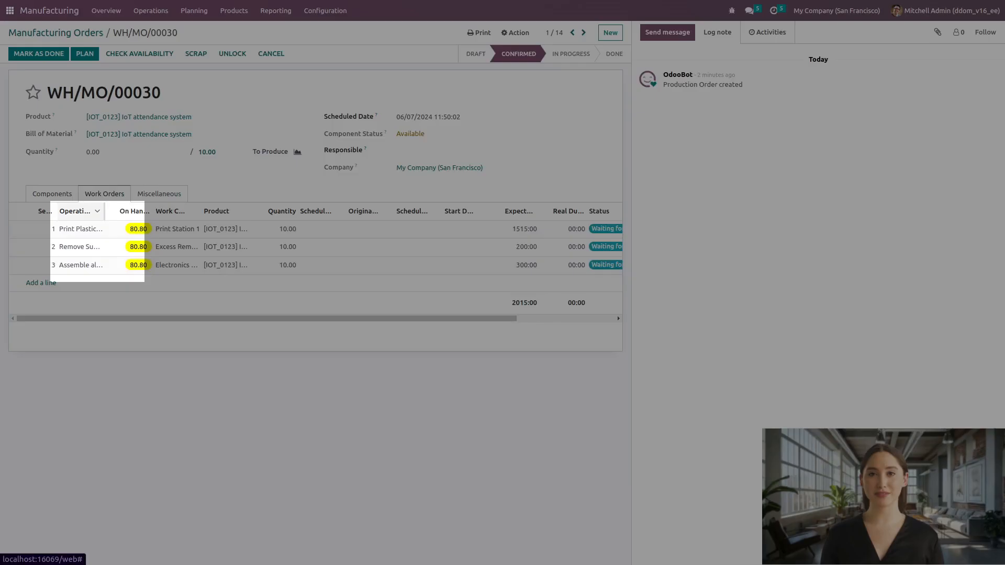
left_click_drag(105, 212, 163, 211)
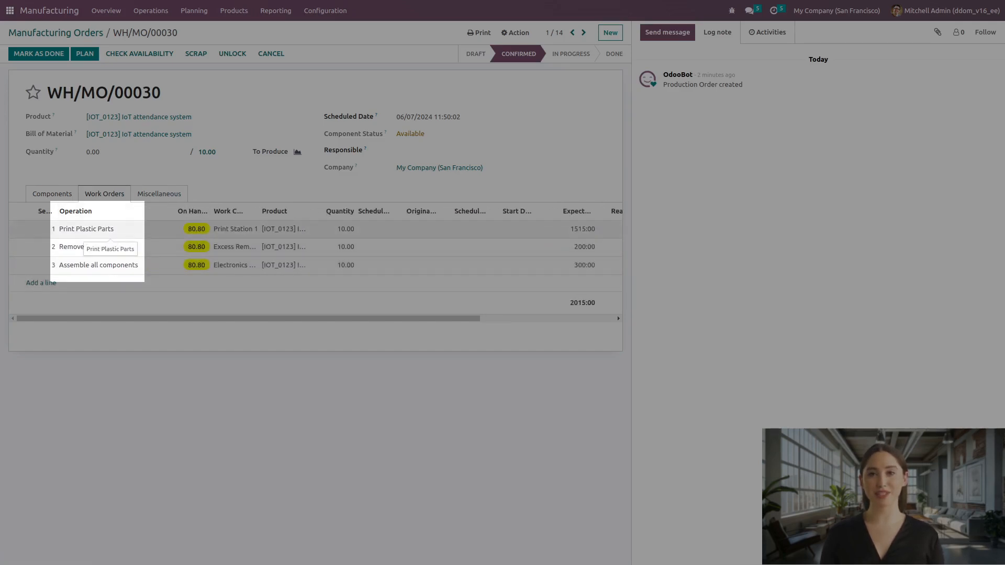
Step: Review the control point definitions of Print Station 1 and Excess Removal Station 1, including time buffer profile and stages needing reason codes
left_click(325, 11)
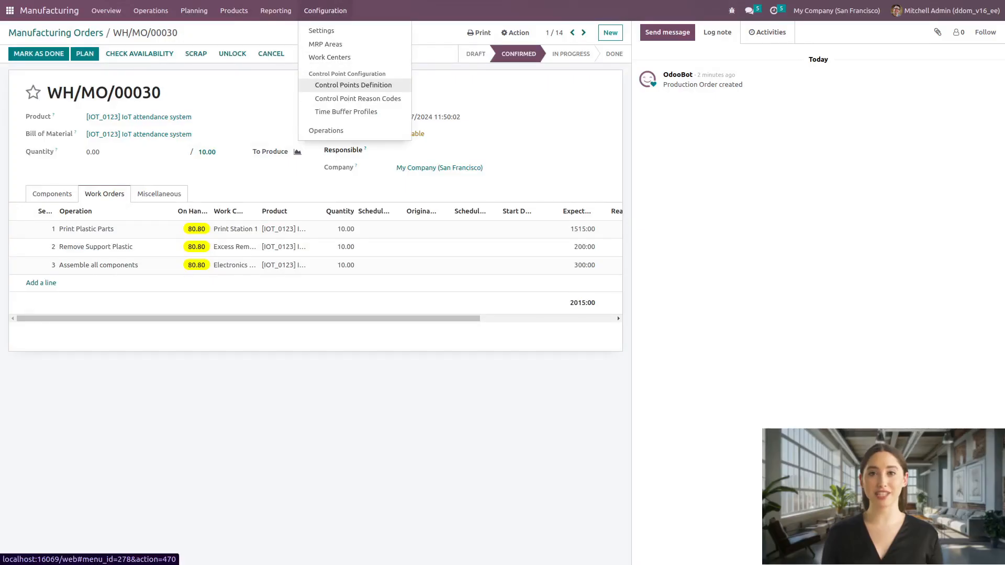
left_click(353, 85)
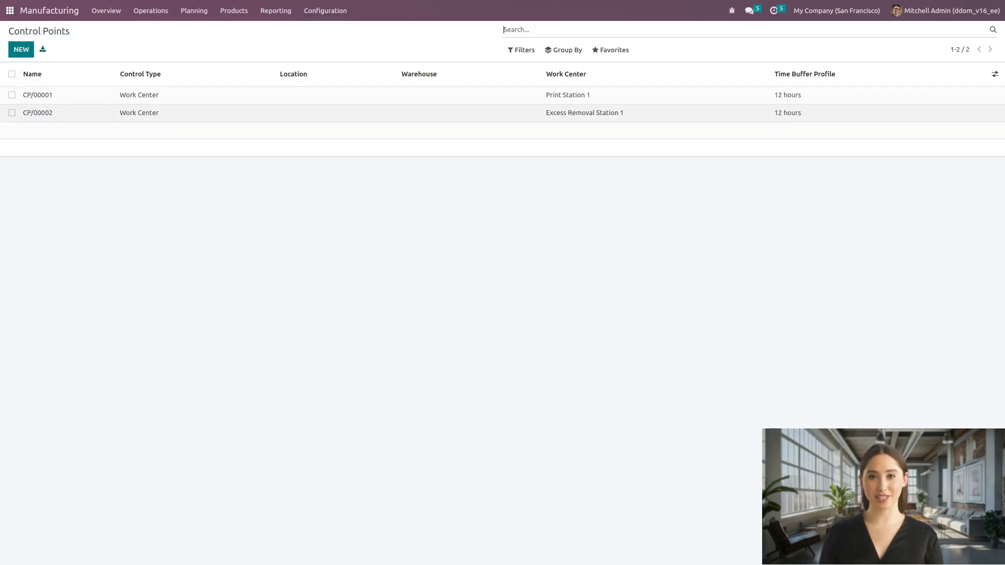
left_click(619, 97)
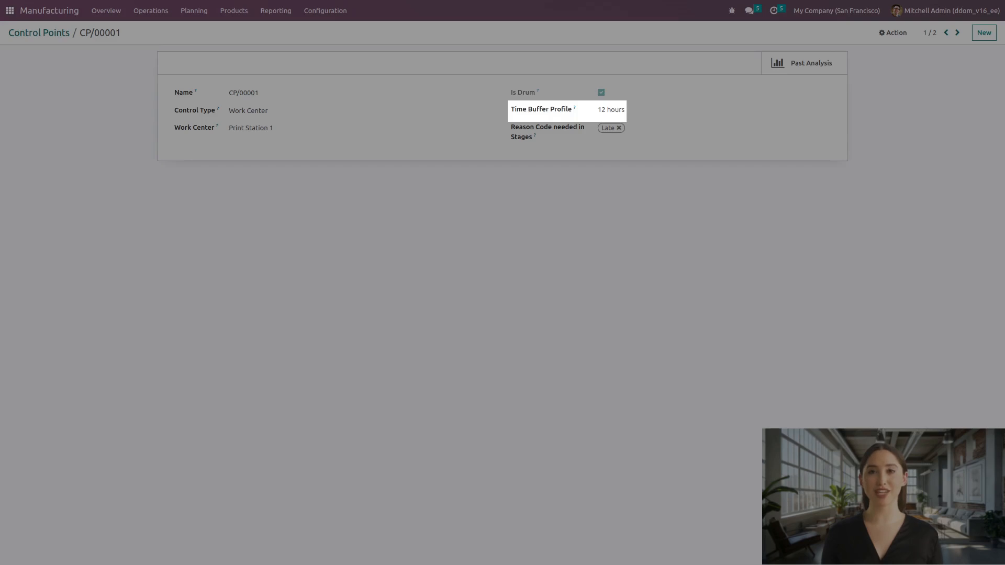
left_click(611, 110)
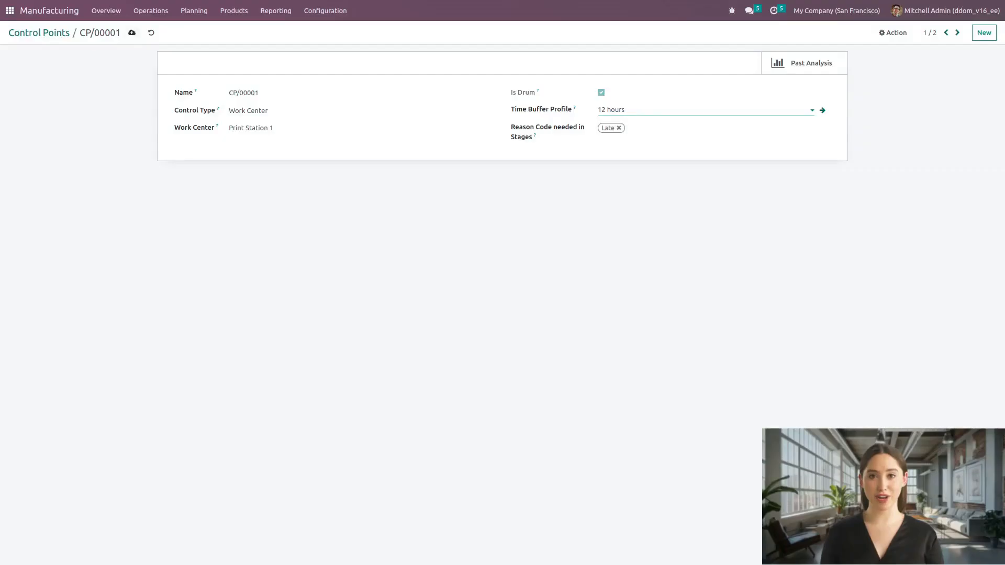
left_click(132, 32)
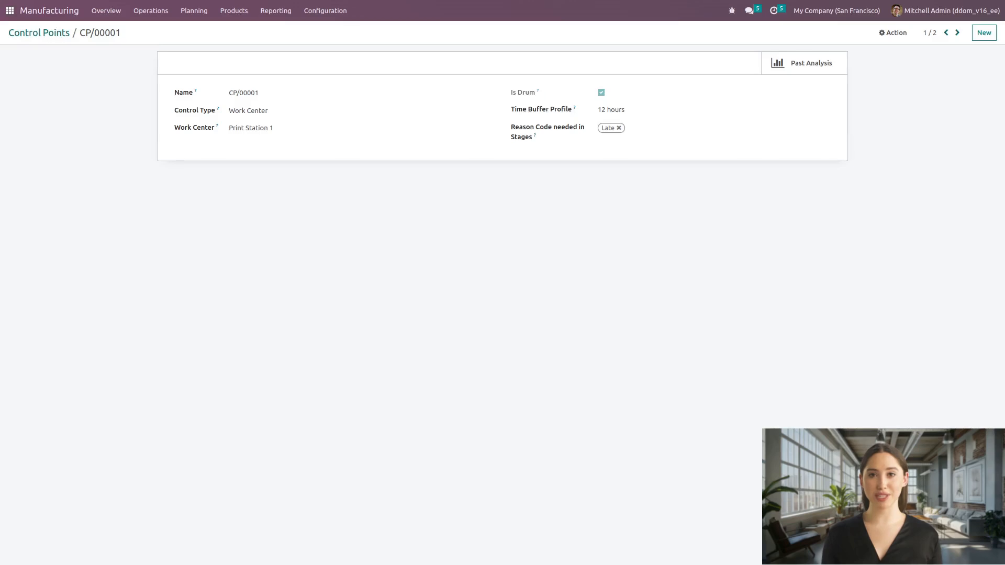
left_click(958, 32)
Step: Examine the list of configured control point reason codes
left_click(325, 10)
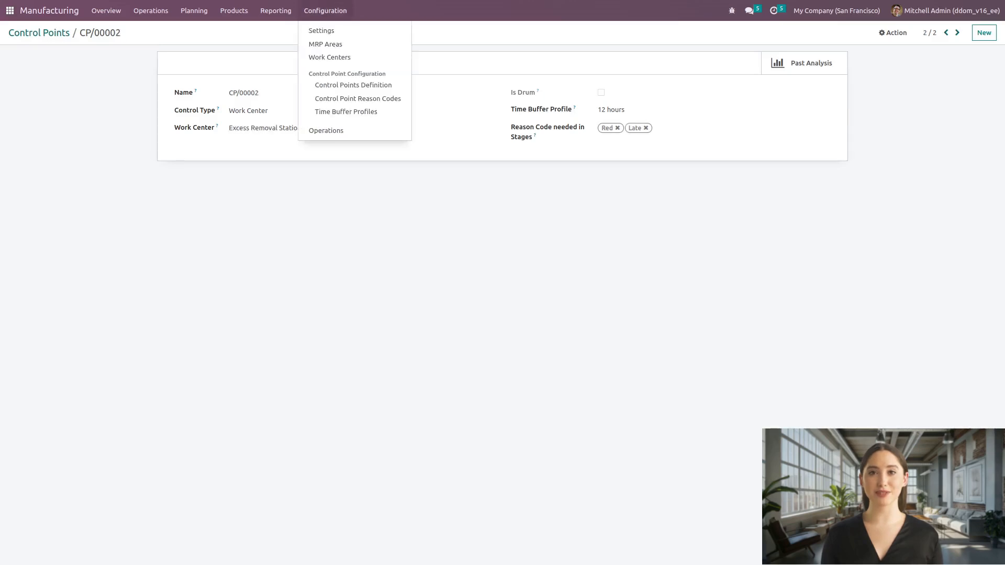
left_click(357, 98)
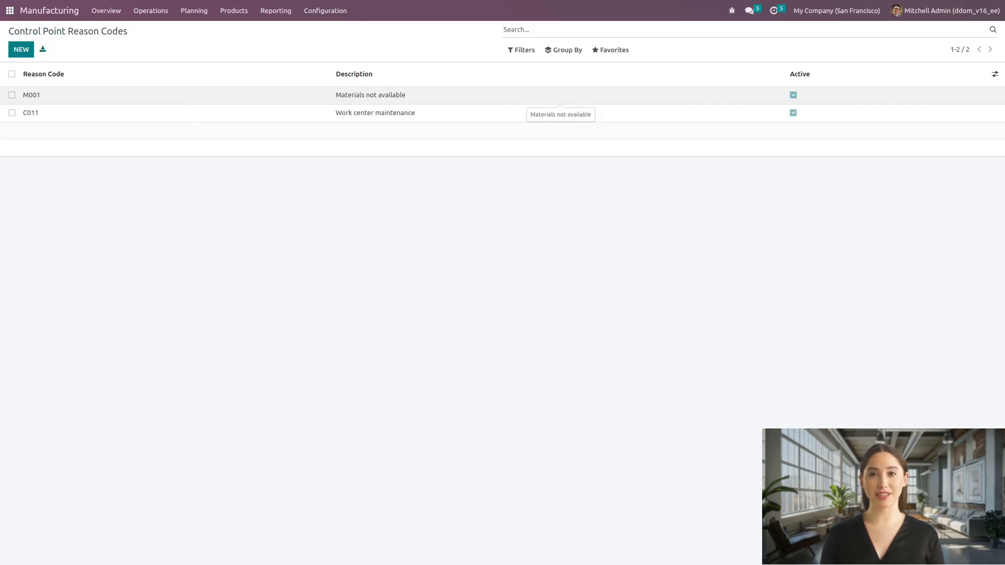
Step: From the Control Points Overview, examine the work orders yet to be received at Print Station 1 and at Excess Removal Station 1
left_click(194, 11)
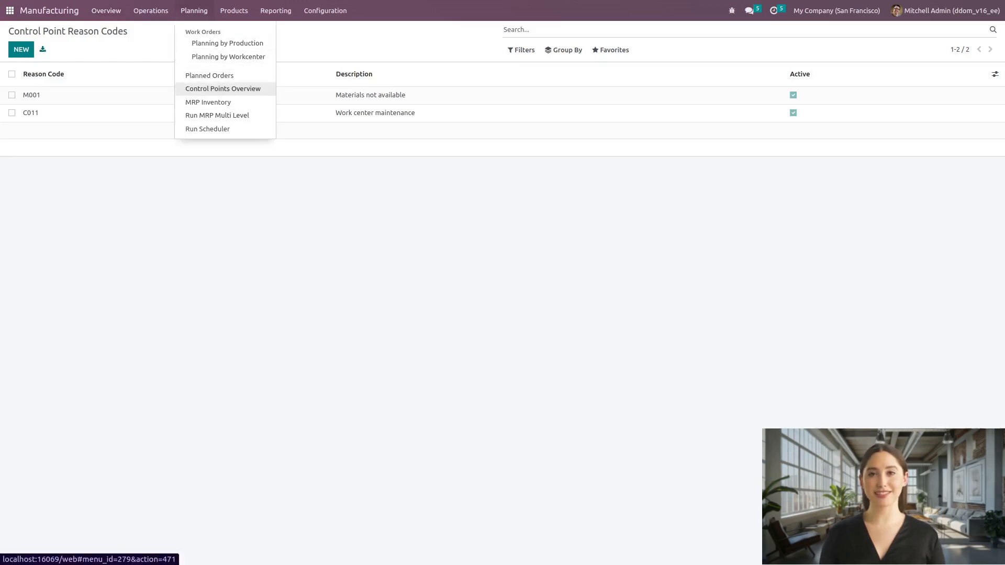
left_click(223, 88)
left_click(55, 129)
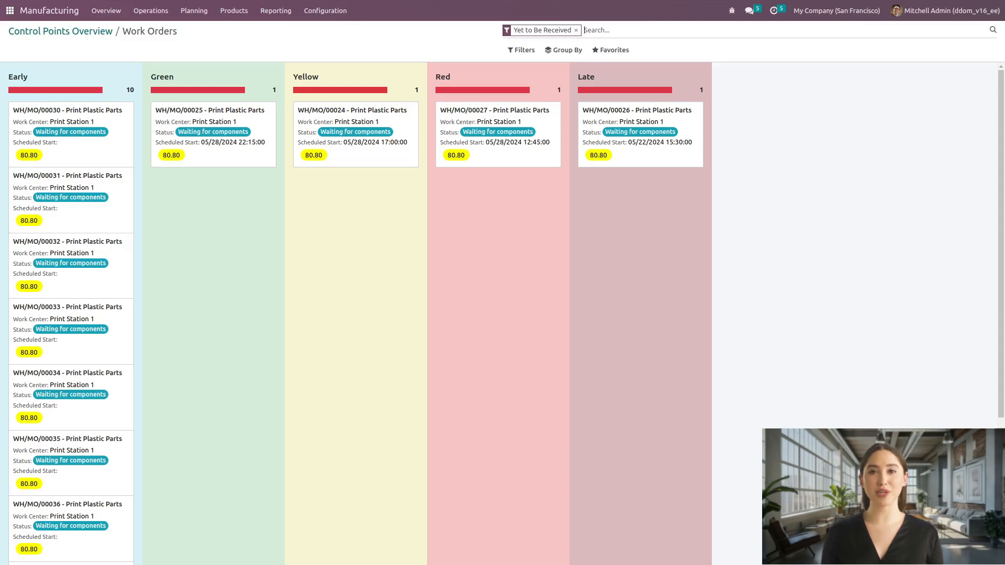
key("alt+Left")
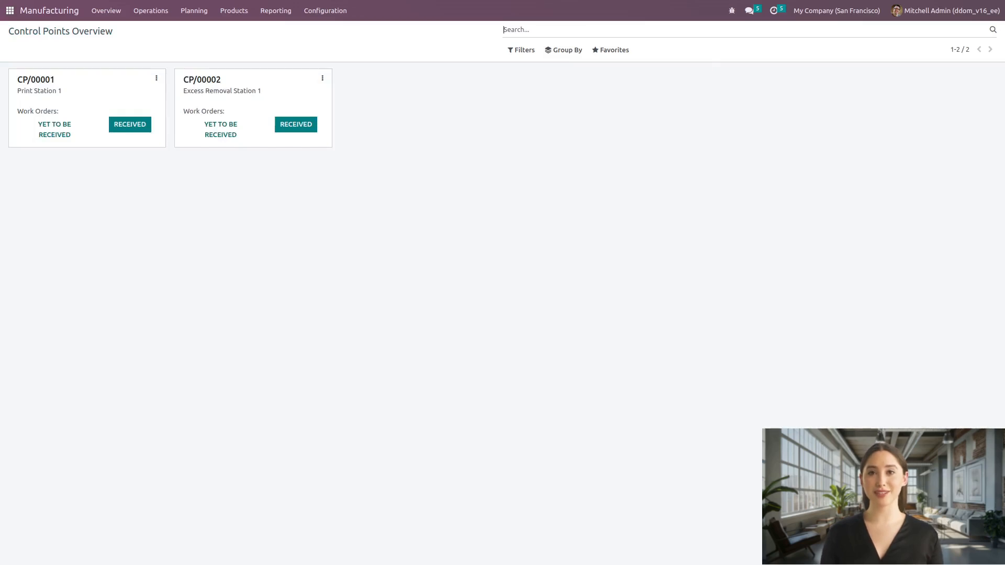
left_click(220, 129)
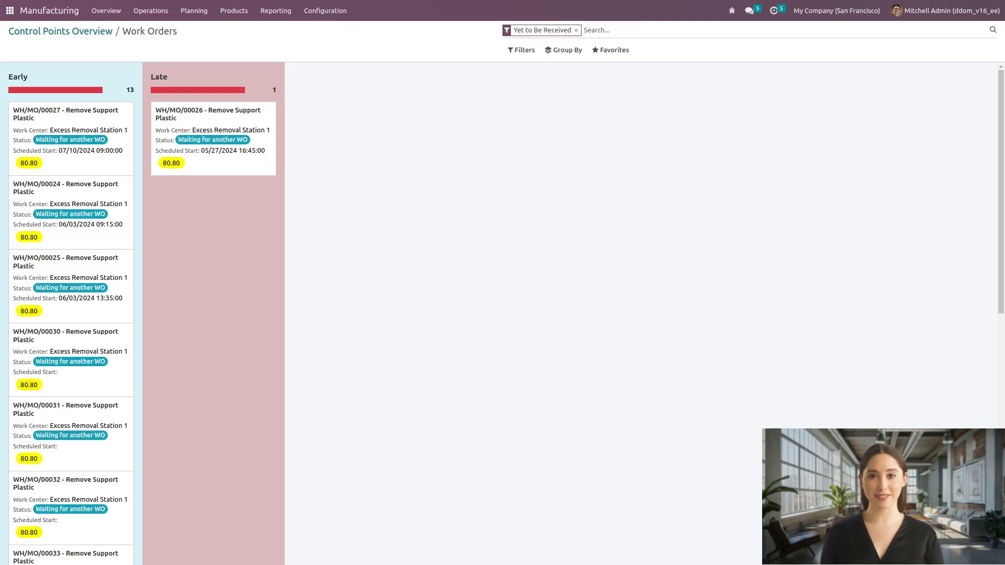
Step: Check the received work orders of Excess Removal Station 1 and Print Station 1, returning to the Control Points Overview
left_click(60, 31)
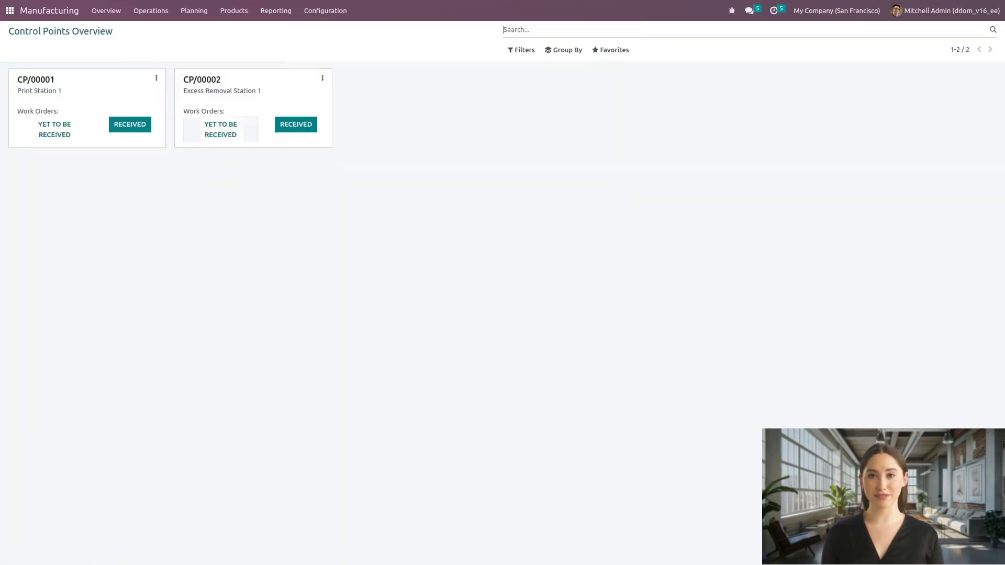
left_click(296, 124)
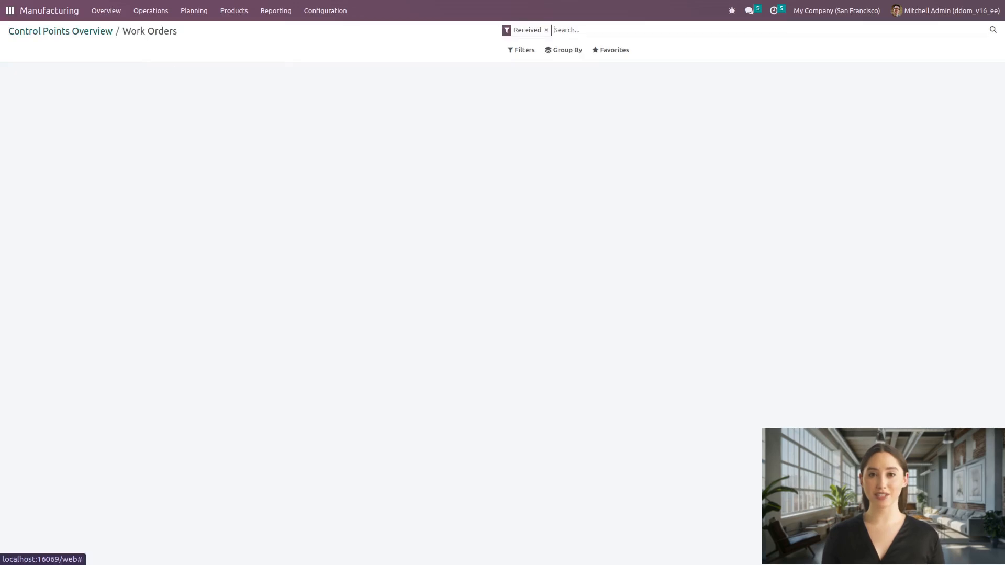
left_click(60, 32)
left_click(130, 124)
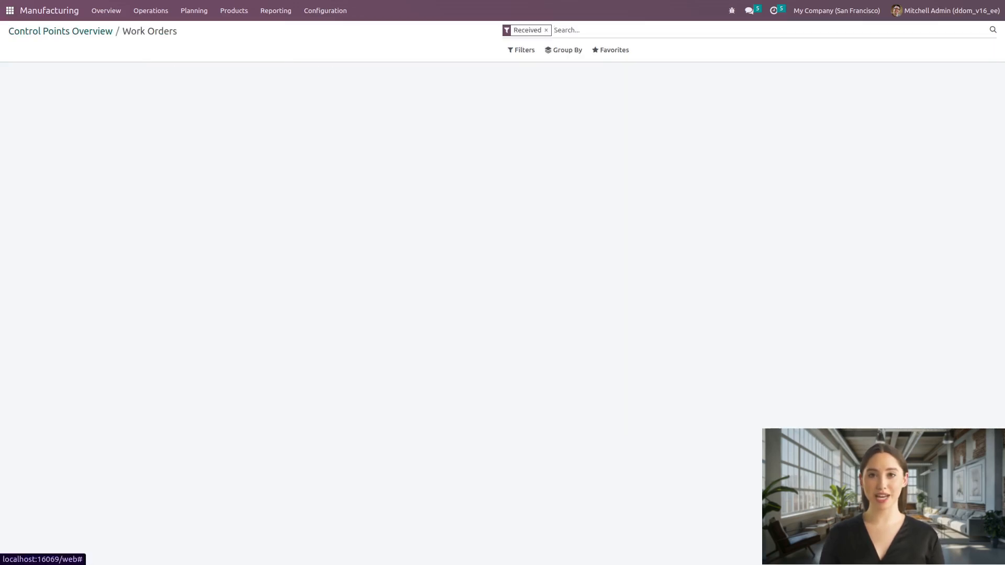
left_click(61, 31)
Step: Select all listed to-do manufacturing orders for the IoT attendance system and plan them together
left_click(150, 11)
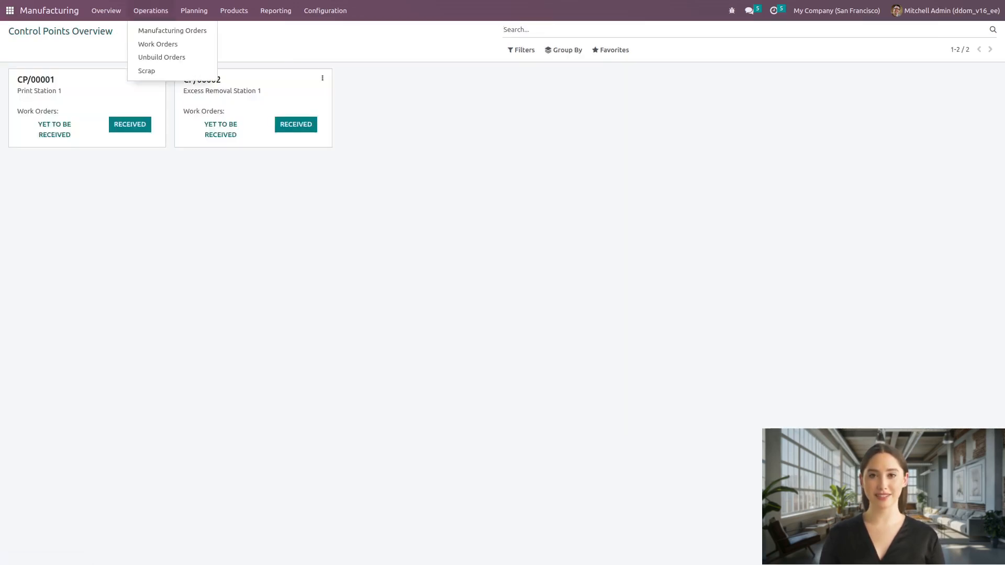
left_click(172, 30)
left_click(11, 73)
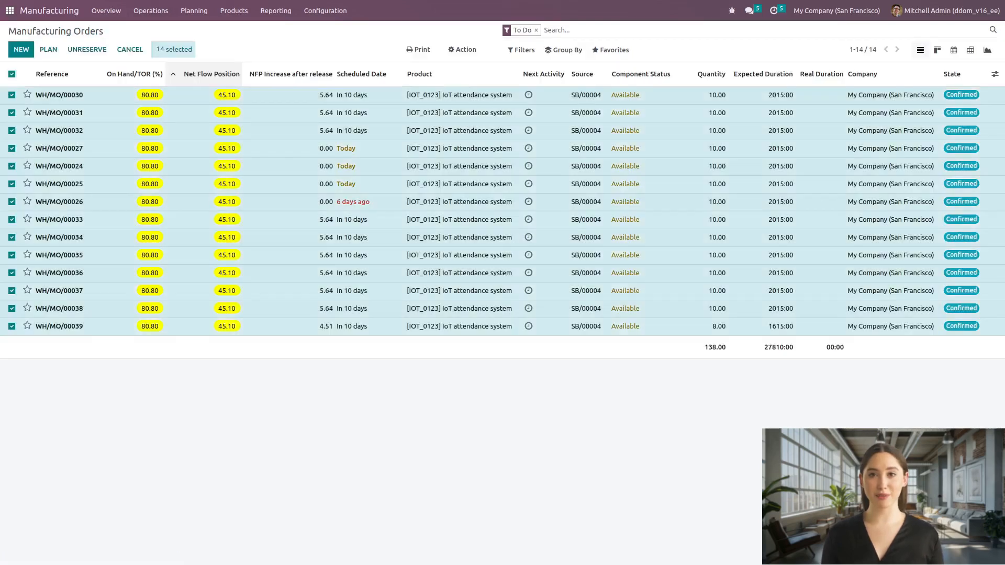
left_click(48, 50)
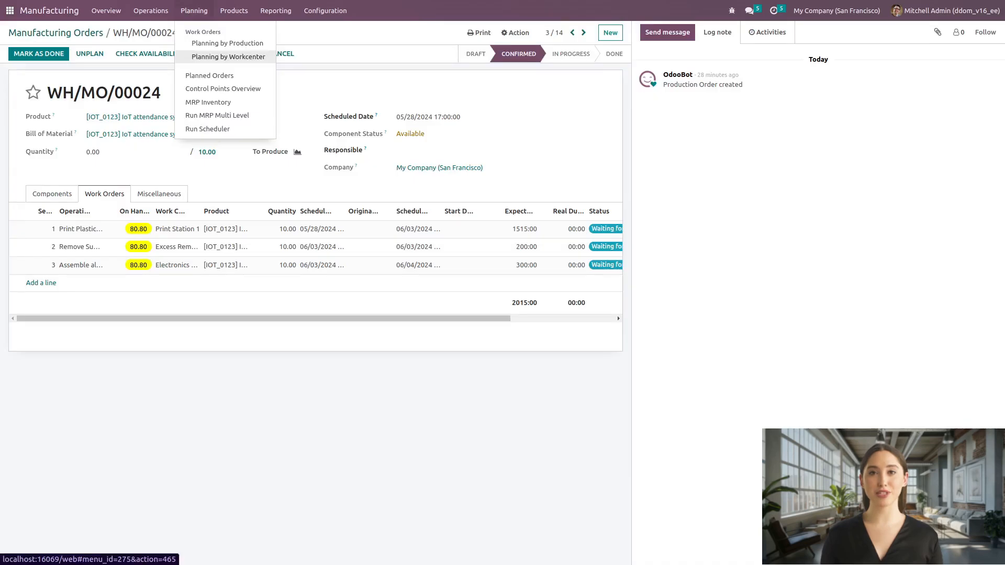
Step: In the June 2024 planning by work center, move WH/MO/00030's Print Plastic Parts work order at Print Station 1 to start on 06/03/2024
left_click(228, 56)
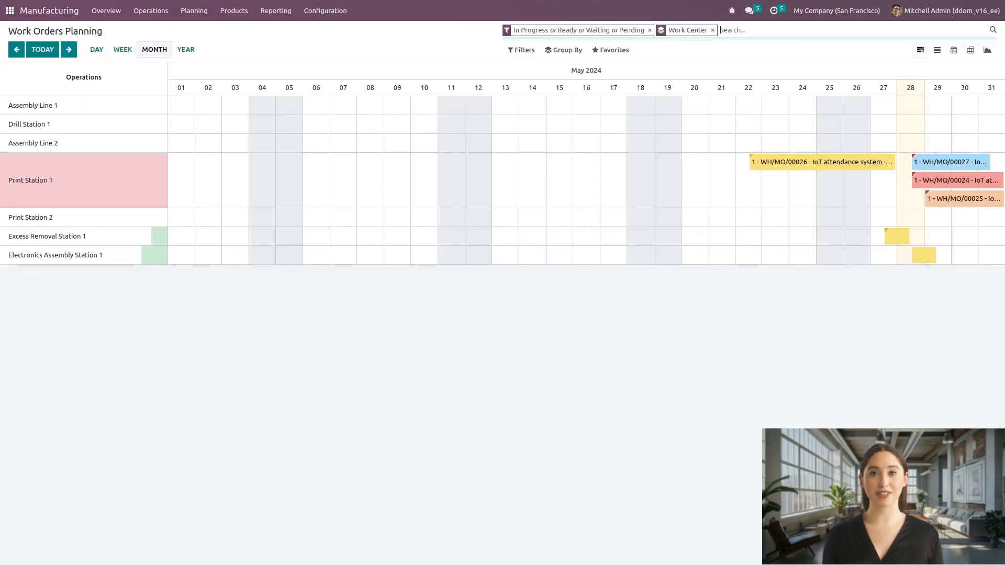
left_click(69, 49)
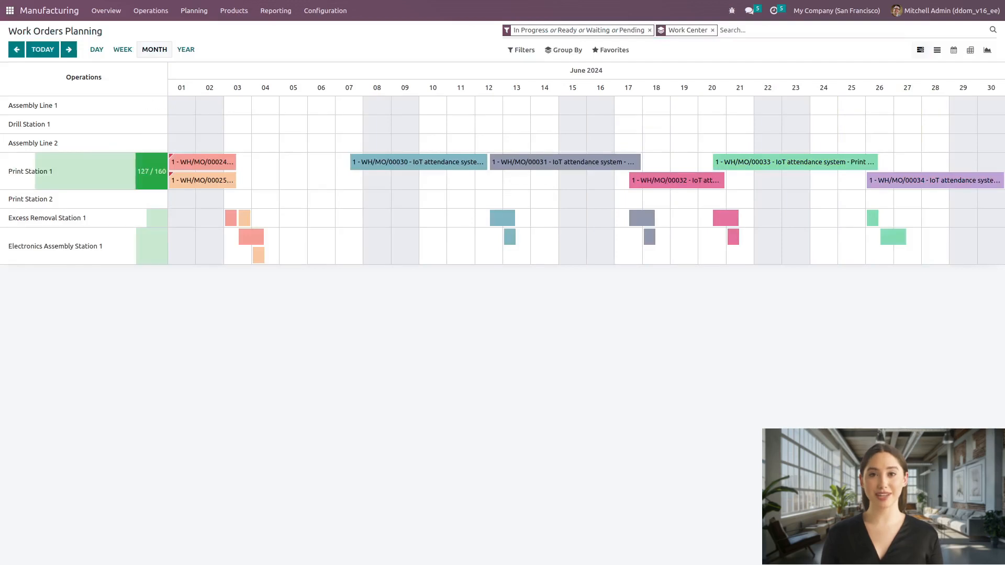
mouse_move(503, 218)
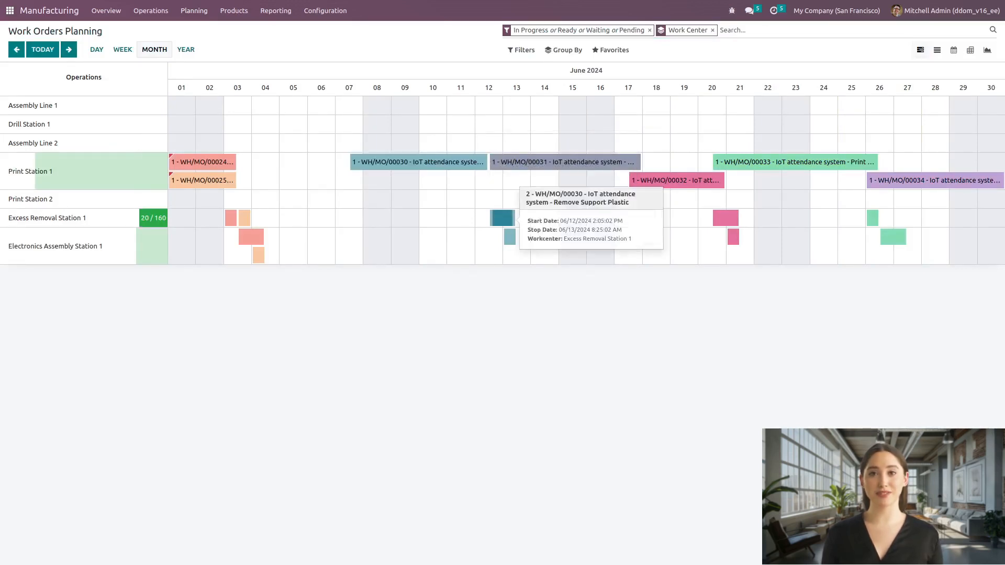
mouse_move(484, 162)
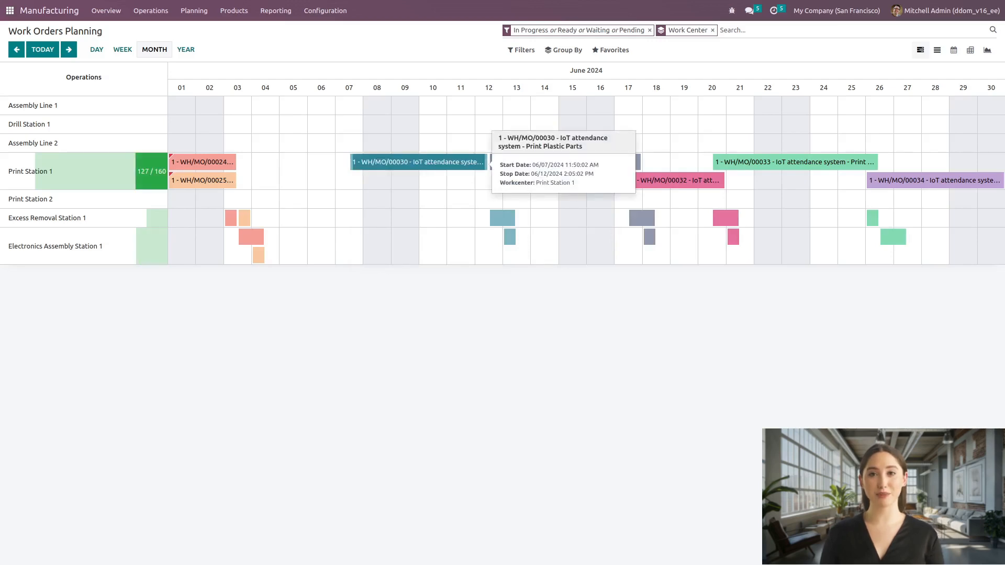
left_click_drag(484, 163, 385, 160)
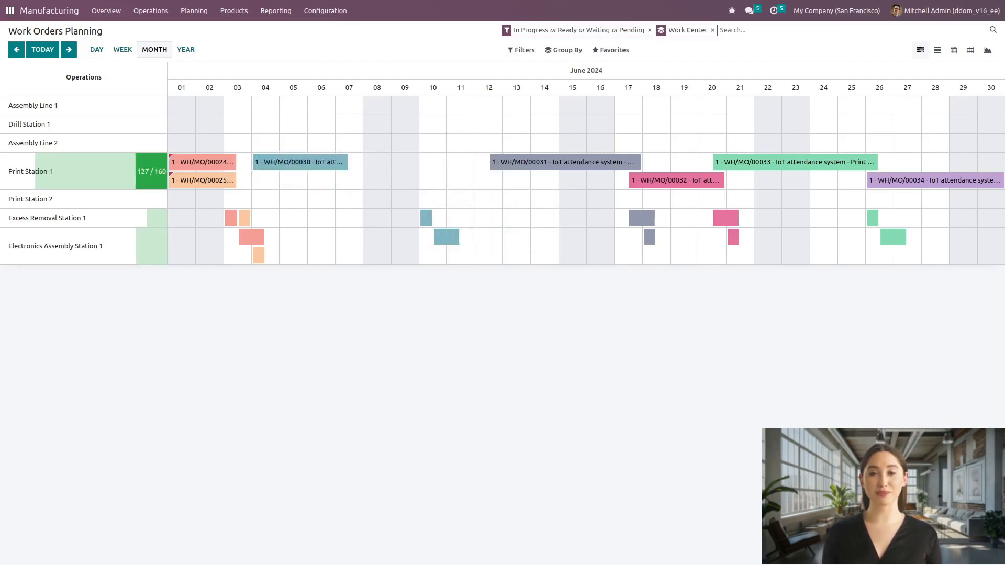
Step: Examine the weekly load chart of Print Station 1 in the Work Centers Overview
left_click(106, 11)
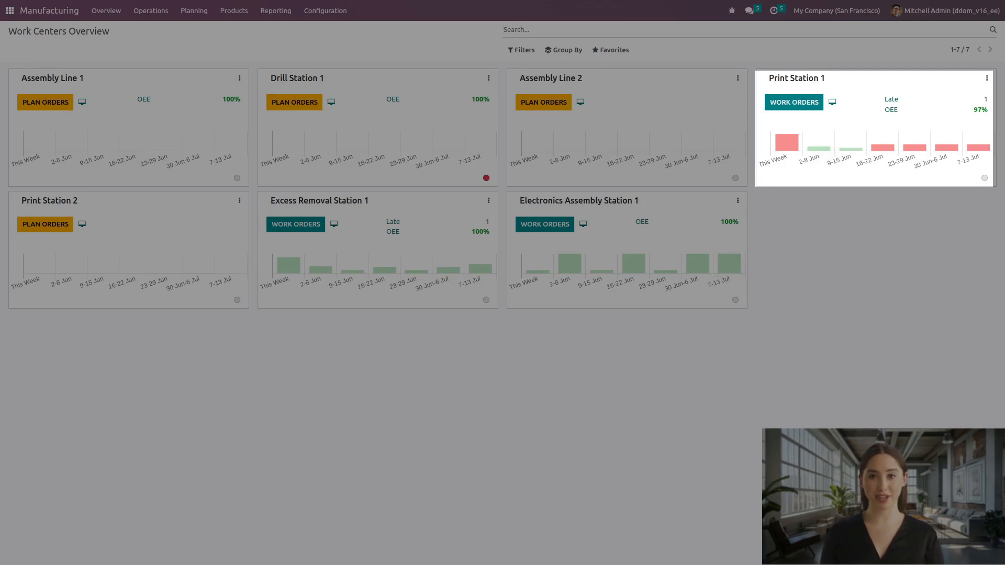
mouse_move(786, 141)
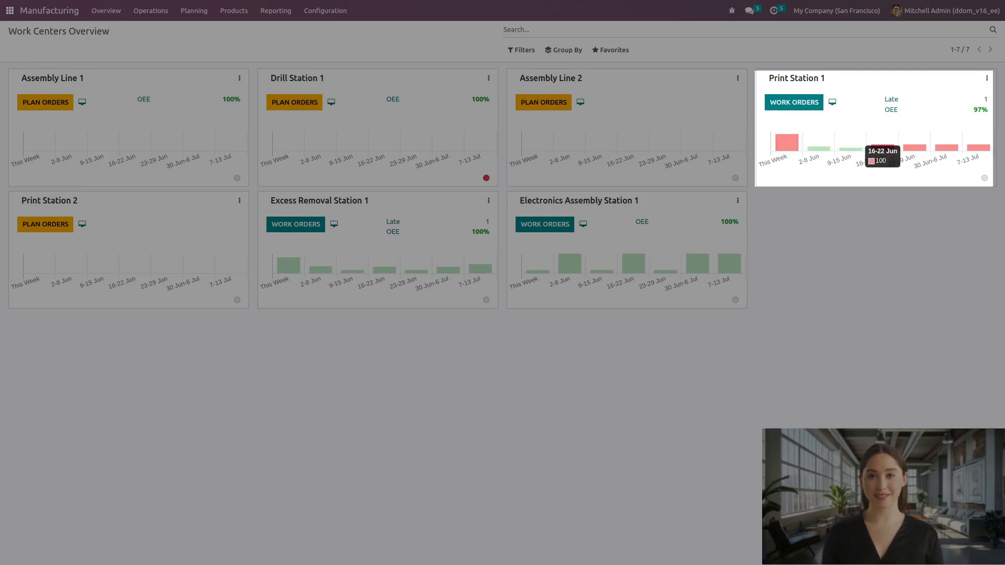
mouse_move(975, 147)
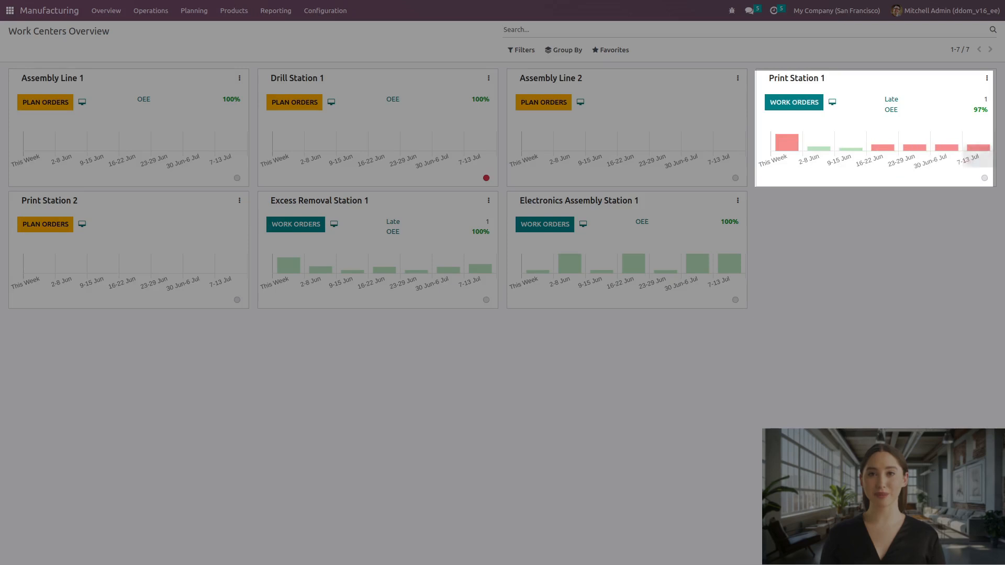
Step: In WH/MO/00030, set the scheduled start of the Print Plastic Parts work order to 06/04/2024 23:50:02 and reserve the order's components
left_click(151, 11)
left_click(172, 30)
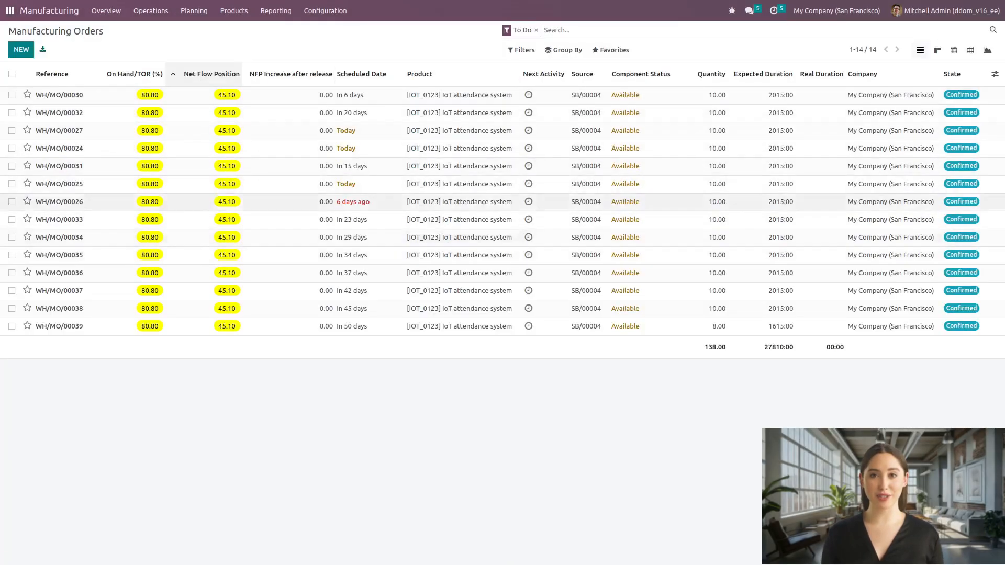
left_click(59, 95)
left_click(104, 193)
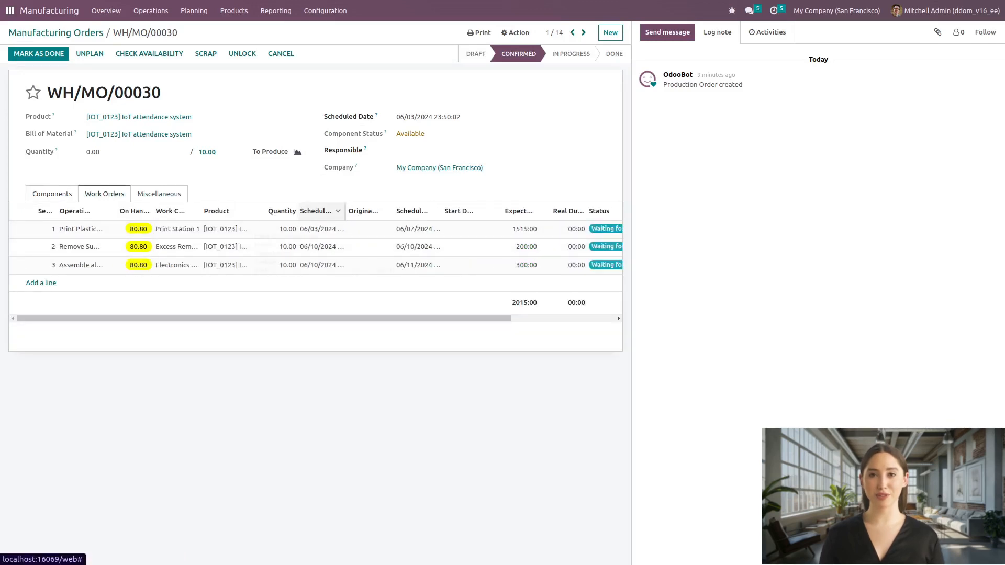
left_click_drag(345, 211, 373, 212)
left_click(335, 230)
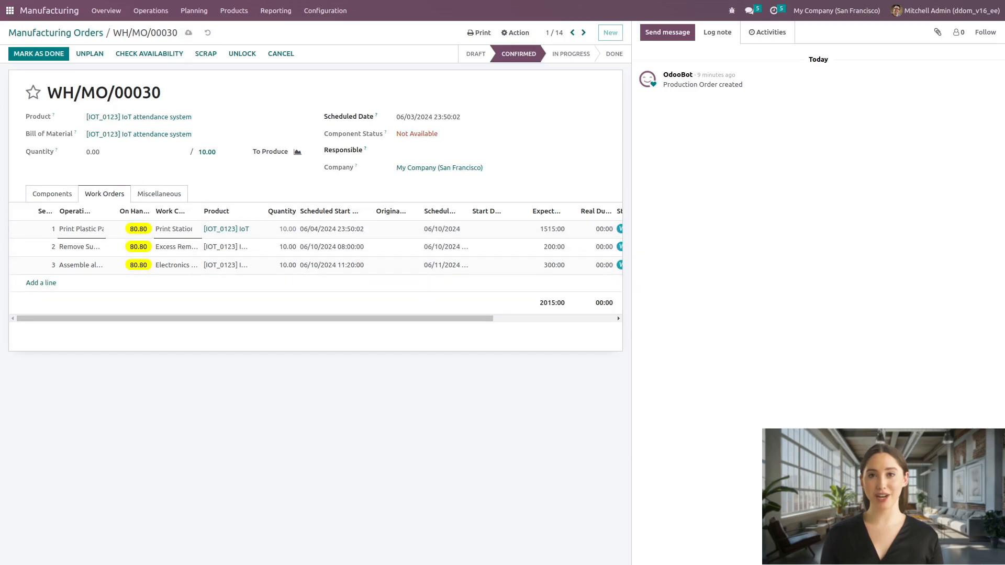
left_click(191, 32)
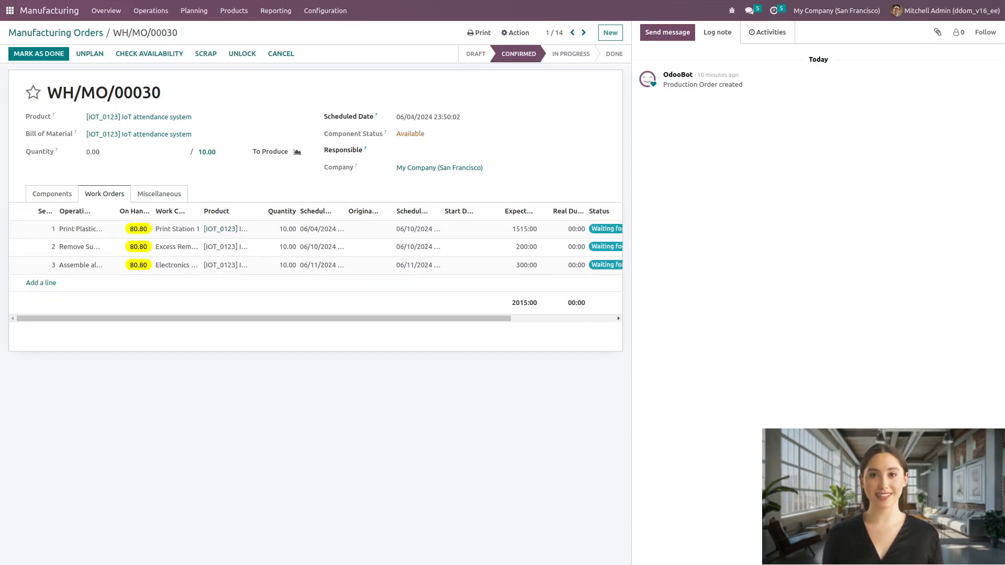
left_click(149, 53)
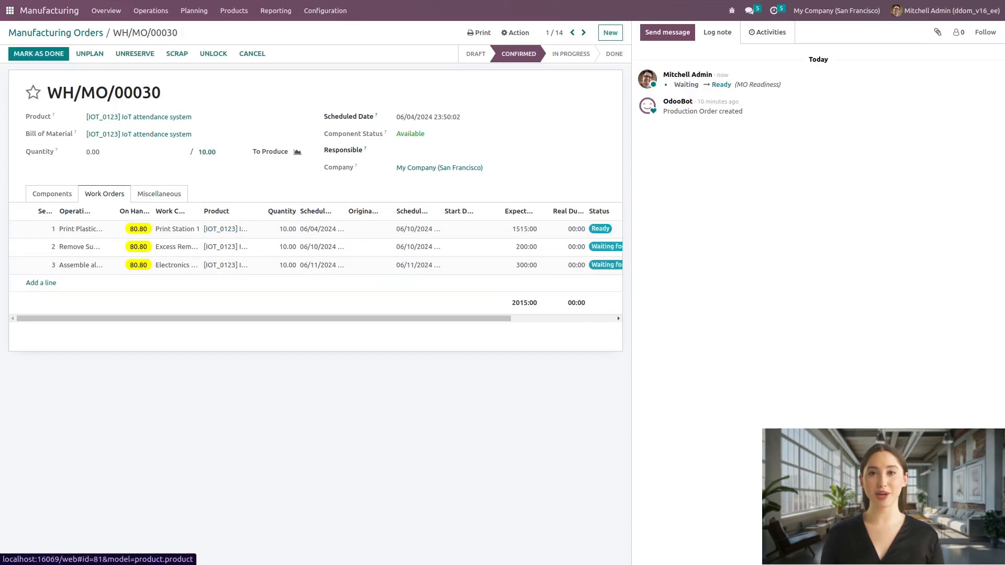
left_click(52, 194)
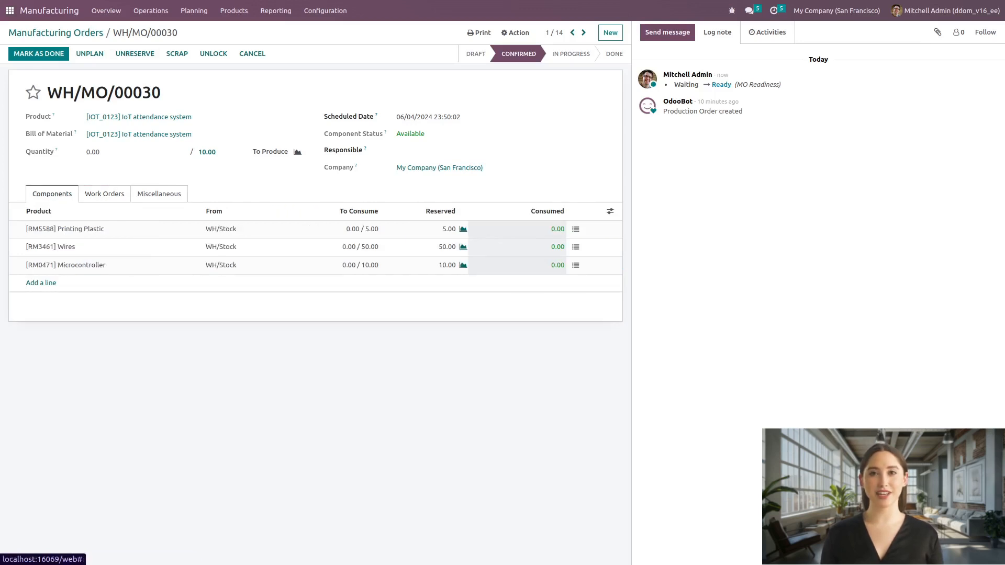
Step: From the Control Points Overview, open Print Station 1's received work orders and complete WH/MO/00030's Print Plastic Parts work order
left_click(193, 10)
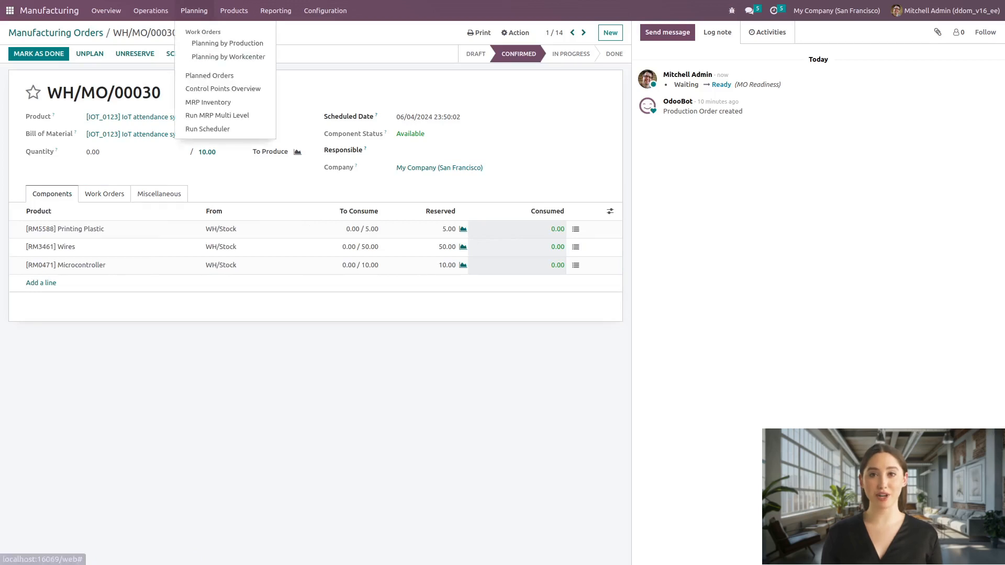
left_click(220, 88)
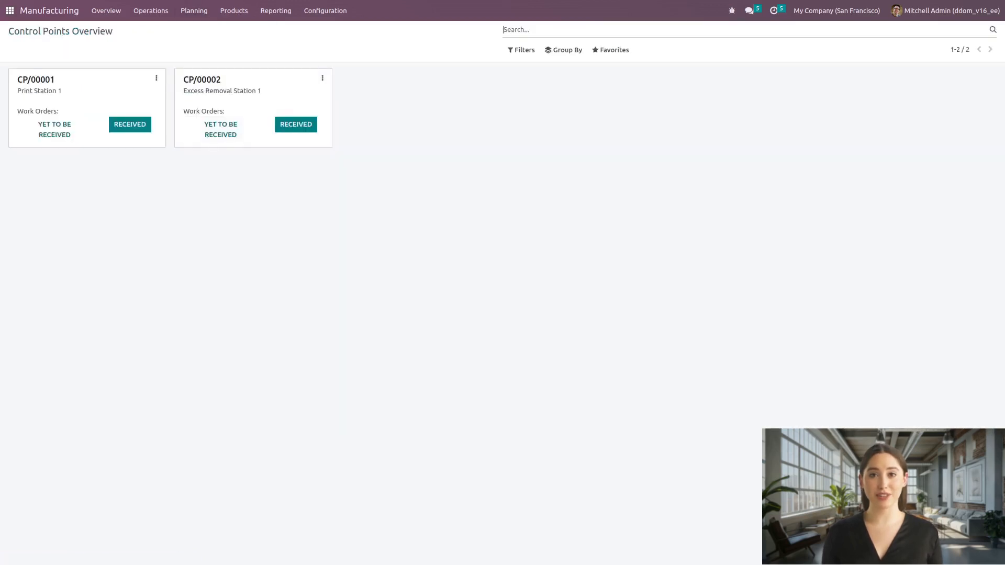
left_click(130, 124)
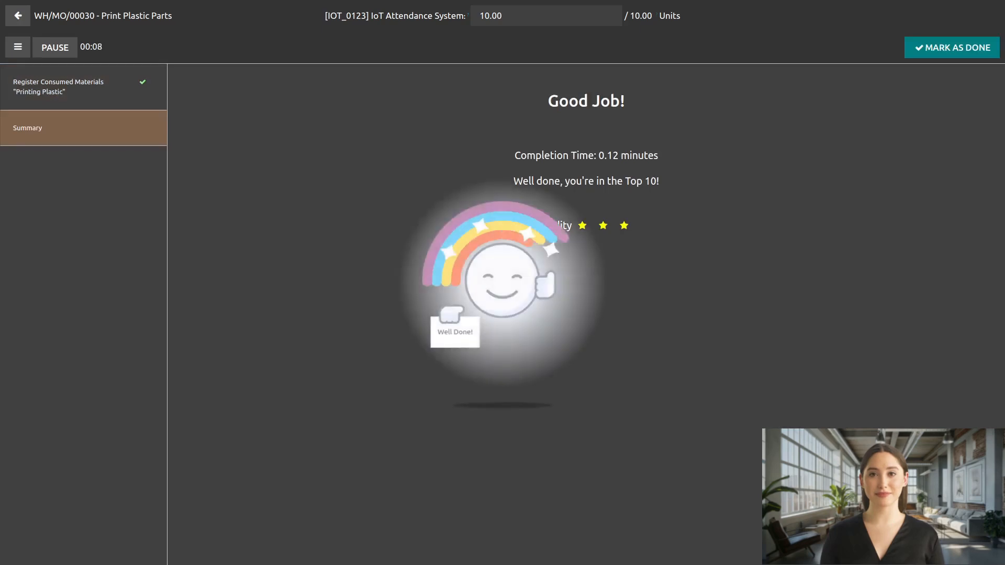
left_click(952, 48)
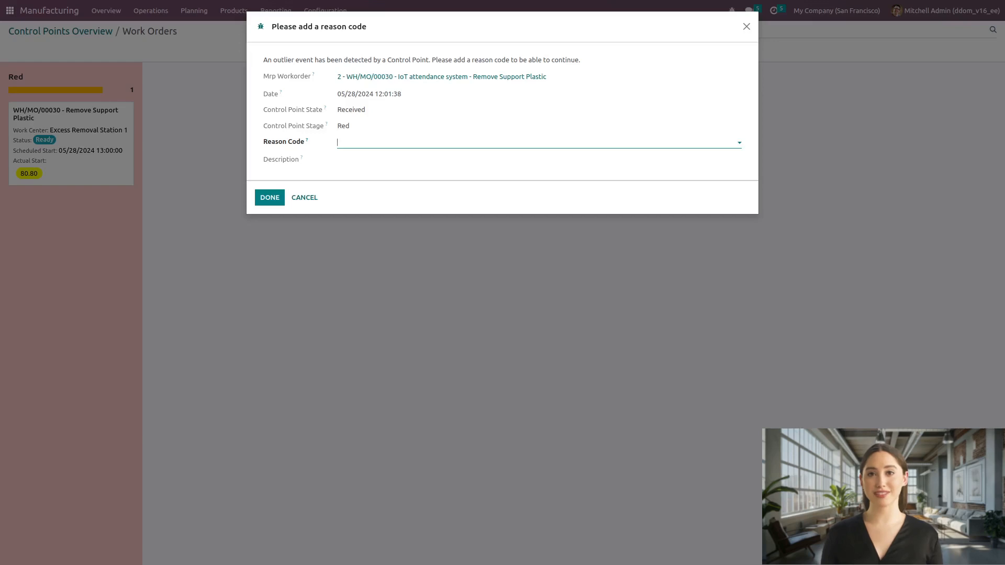
Step: Record reason code M001 for the outlier event on WH/MO/00030's Remove Support Plastic work order
left_click(357, 143)
left_click(357, 159)
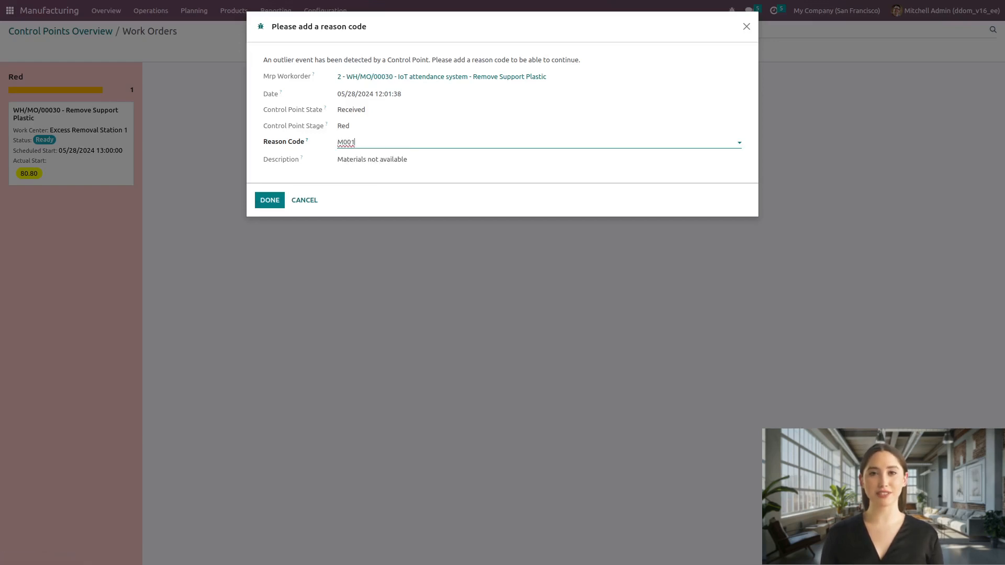
left_click(269, 200)
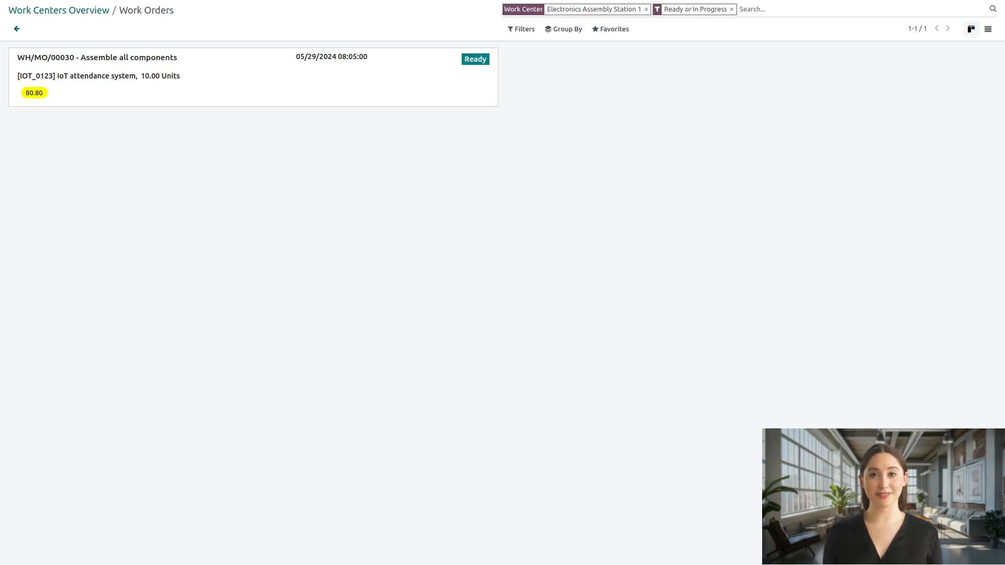
Step: Complete the Assemble all components work order at Electronics Assembly Station 1 and close manufacturing order WH/MO/00030
left_click(254, 77)
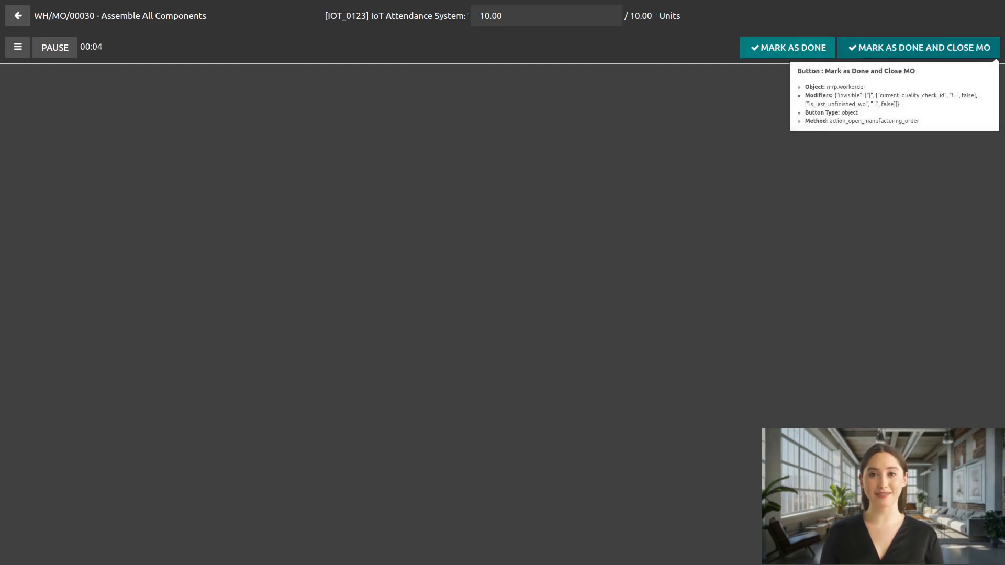
left_click(918, 47)
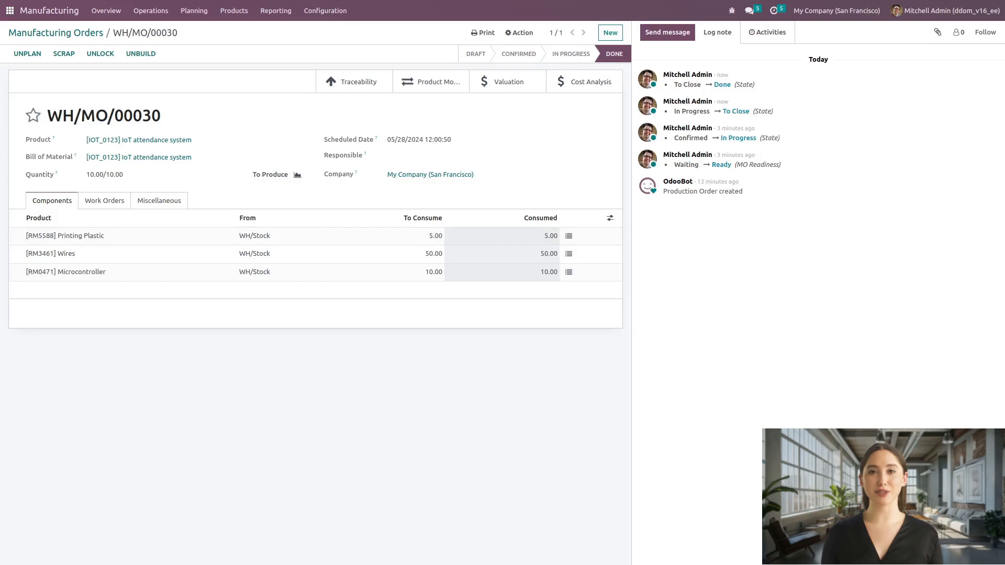
Step: Review the work orders of WH/MO/00030, including their scheduled, original and actual dates and the optional columns available
left_click(104, 200)
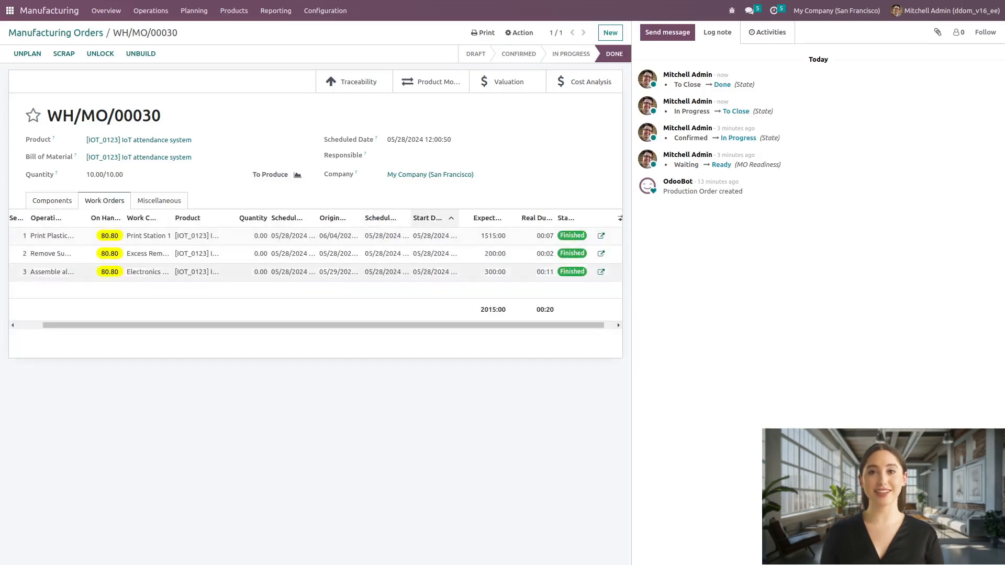
left_click_drag(345, 325, 361, 325)
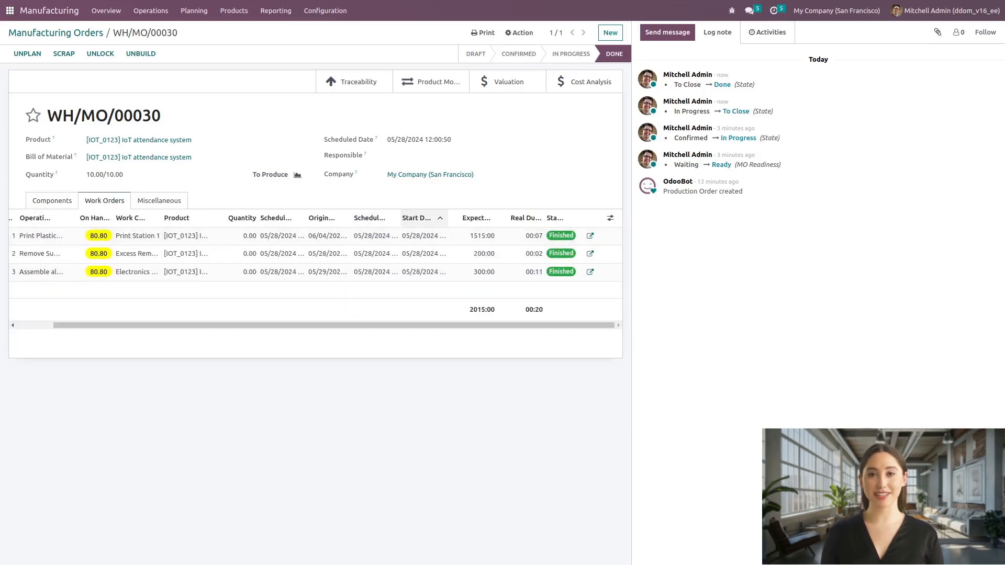
left_click(610, 218)
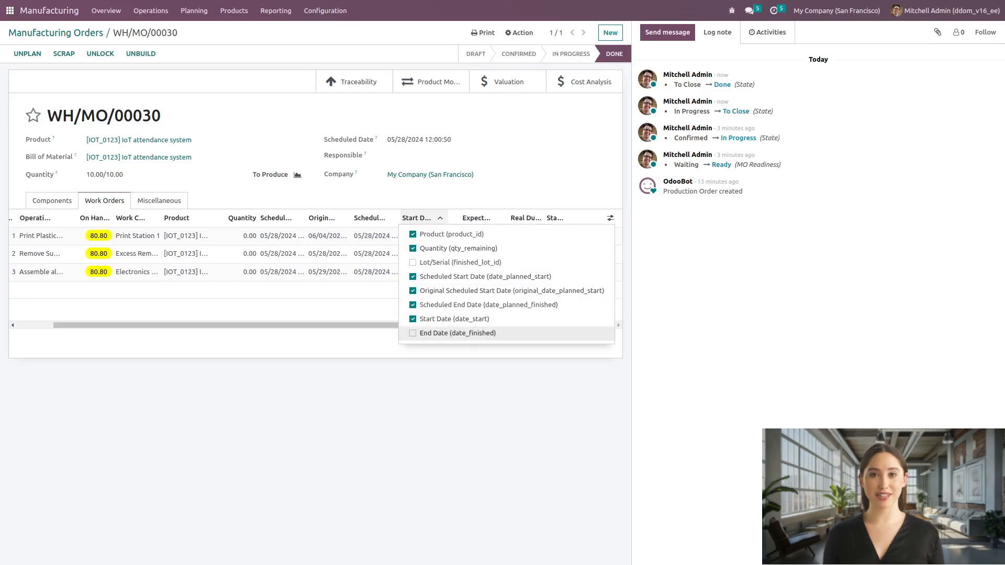
left_click(440, 351)
Step: Start a Work Center Capacity Load report and add all seven work centers to it
left_click(276, 11)
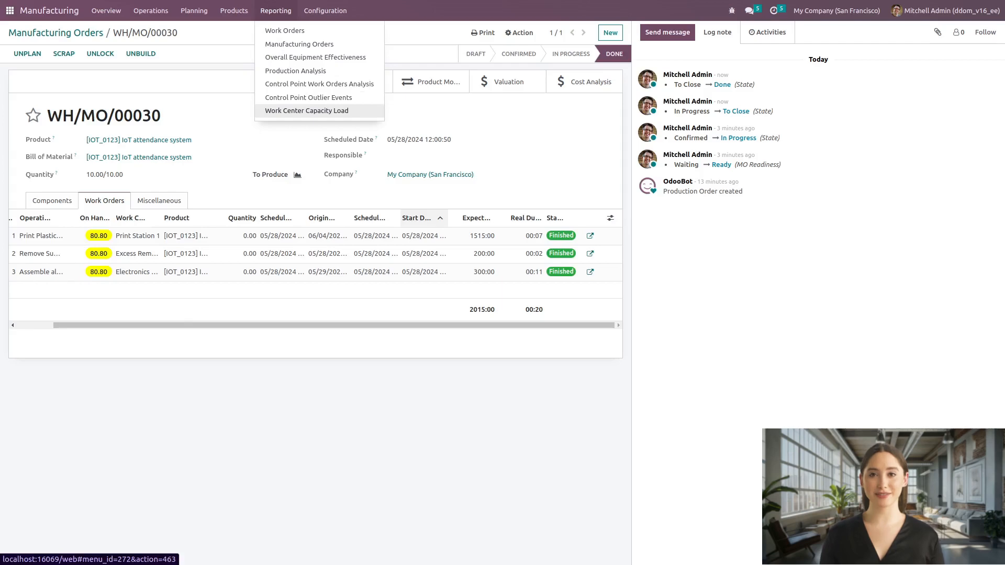
left_click(306, 110)
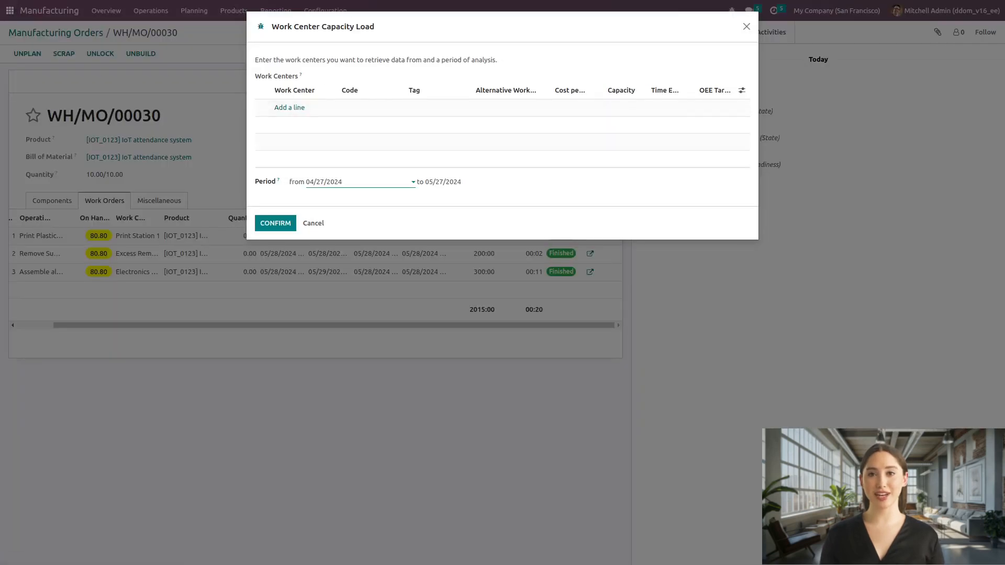
left_click(287, 105)
left_click(258, 93)
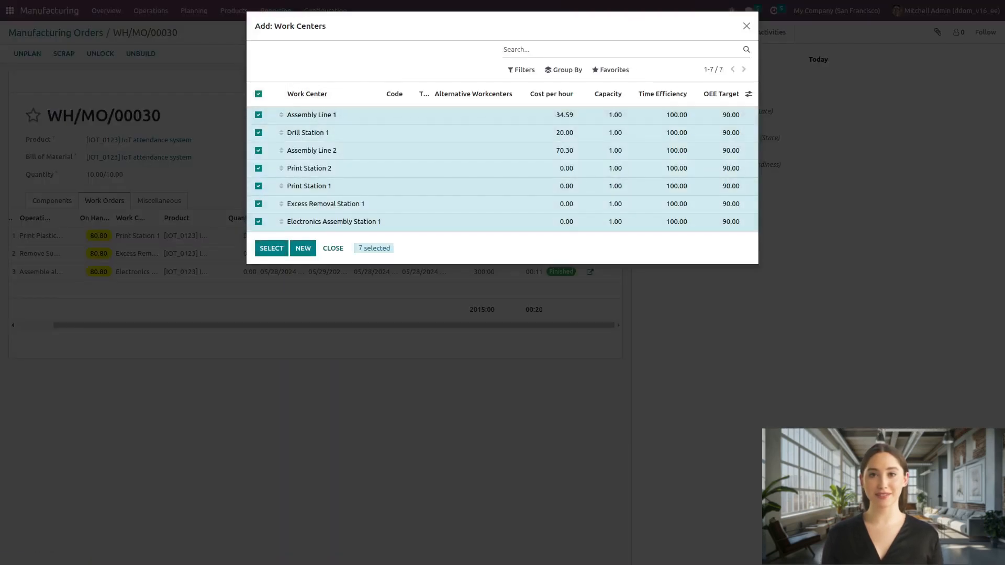
left_click(271, 248)
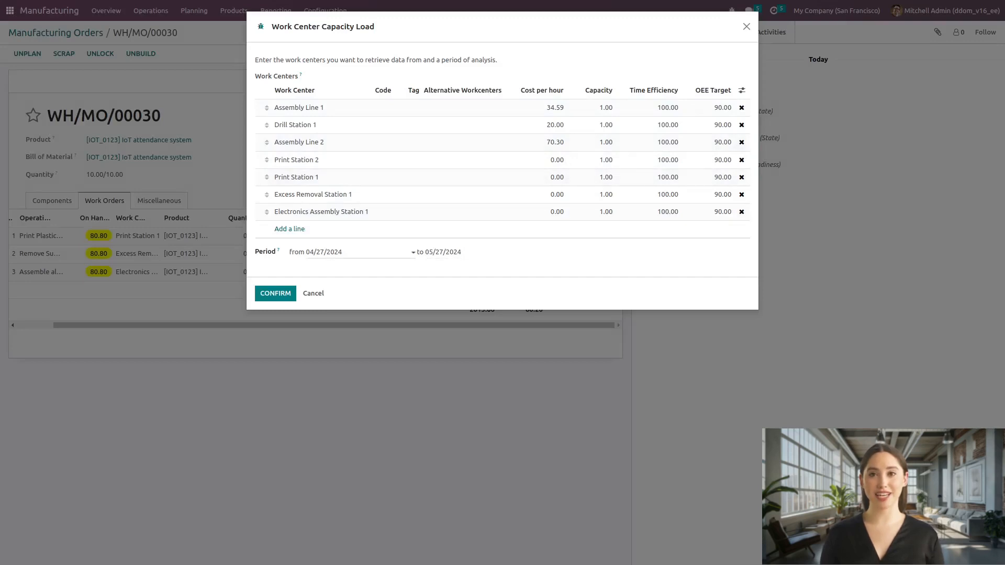
Step: Set the capacity load analysis period from 05/27/2024 to 06/28/2024 and generate the report
left_click(456, 252)
left_click(553, 271)
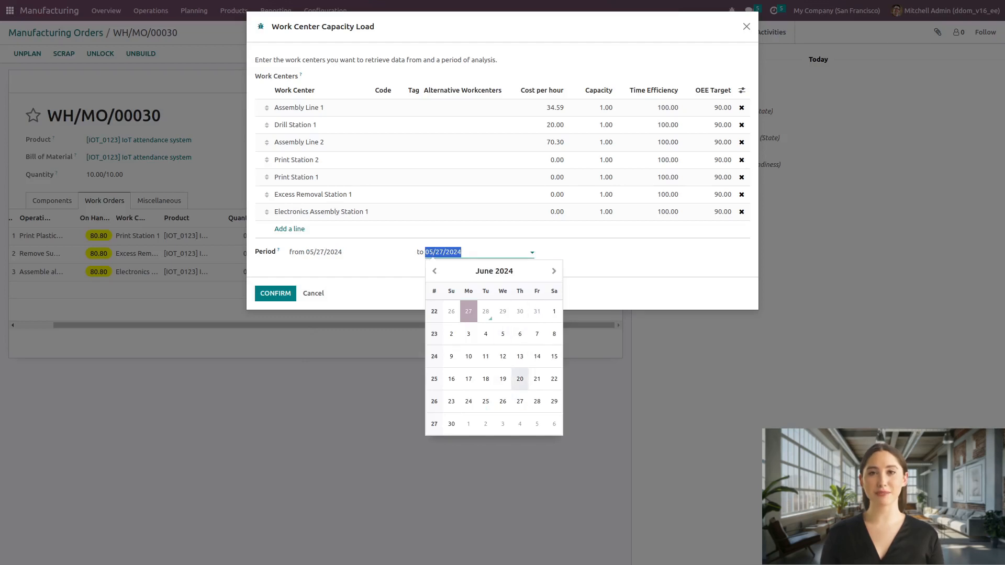
left_click(536, 402)
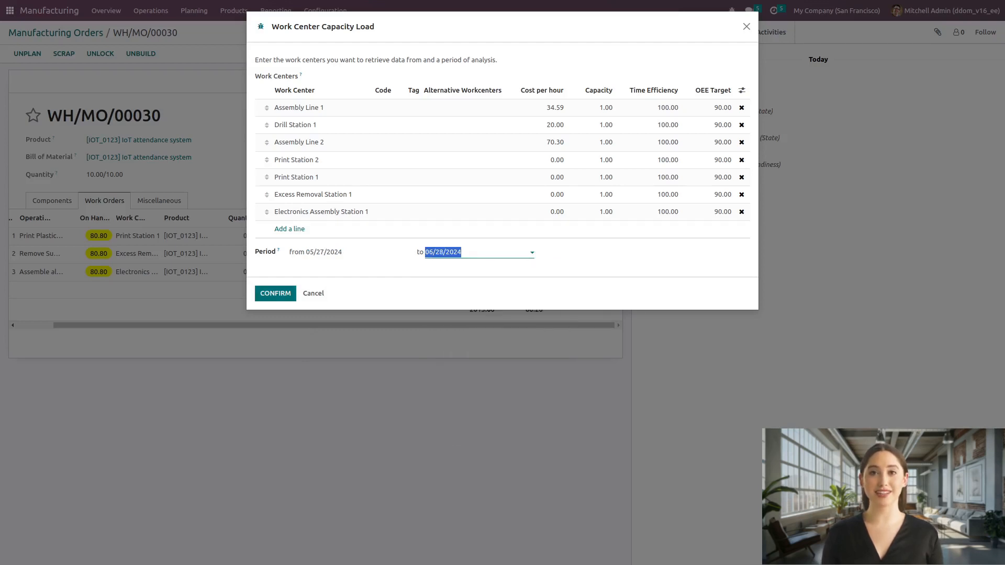
left_click(275, 293)
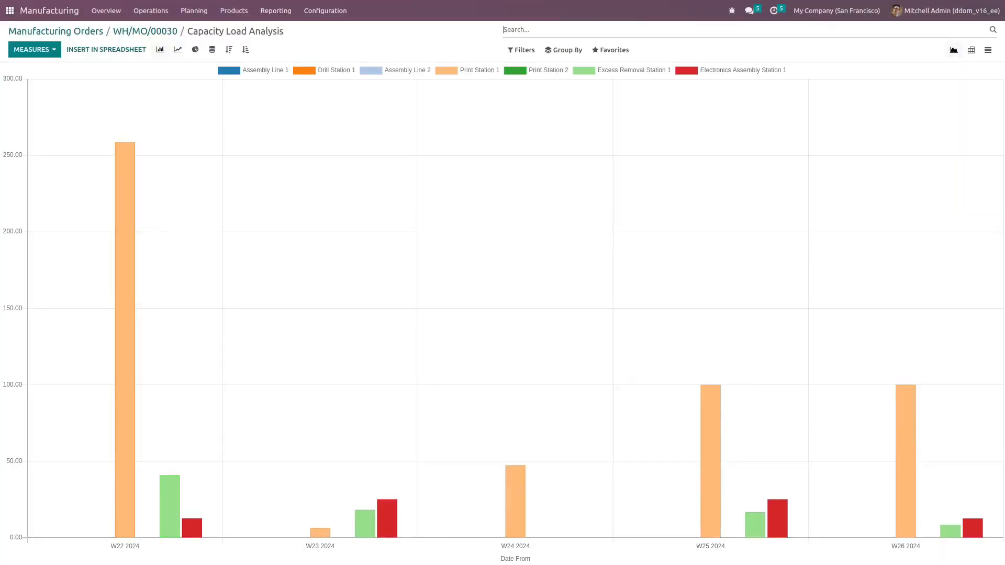
Step: Open the Control Point Outlier Events report and display it as a graph
mouse_move(125, 314)
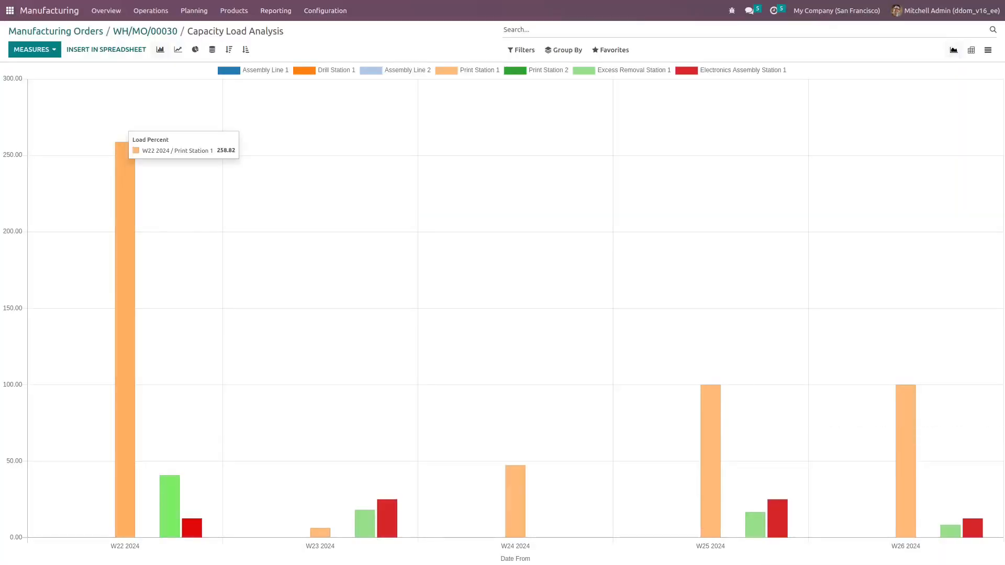
left_click(275, 10)
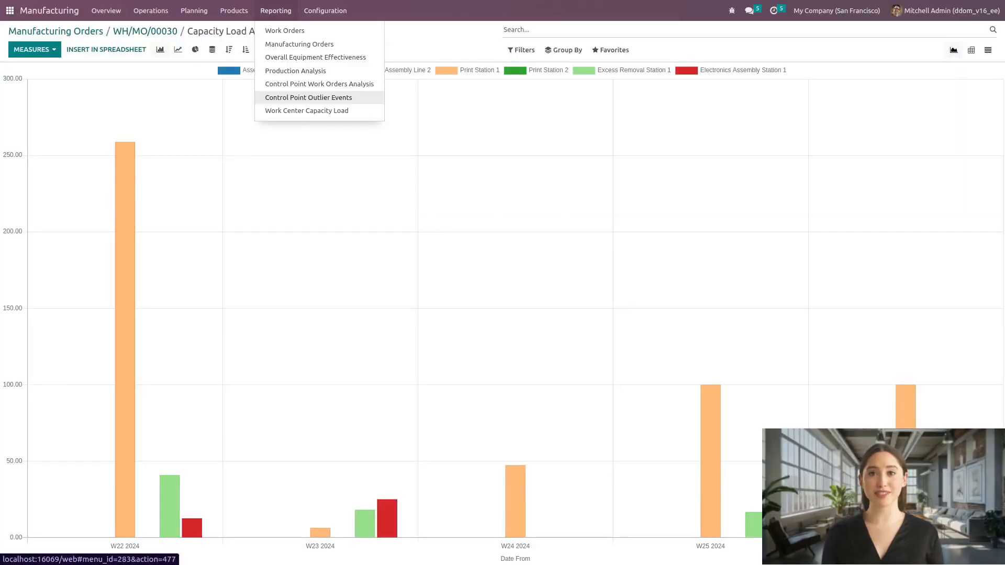
left_click(309, 97)
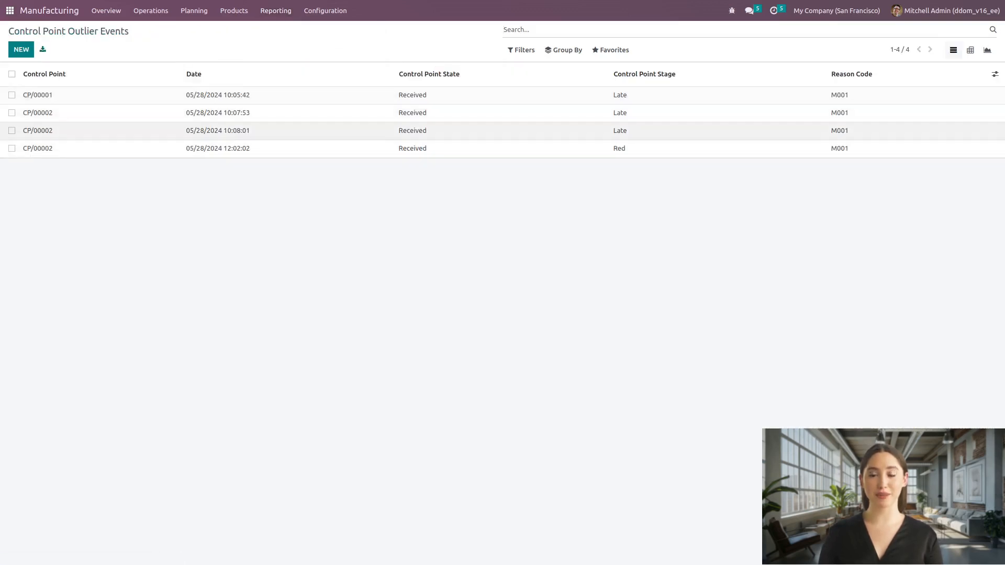
left_click(987, 50)
Step: Open the Control Point Work Orders Analysis report to review work orders by control point stage
left_click(276, 11)
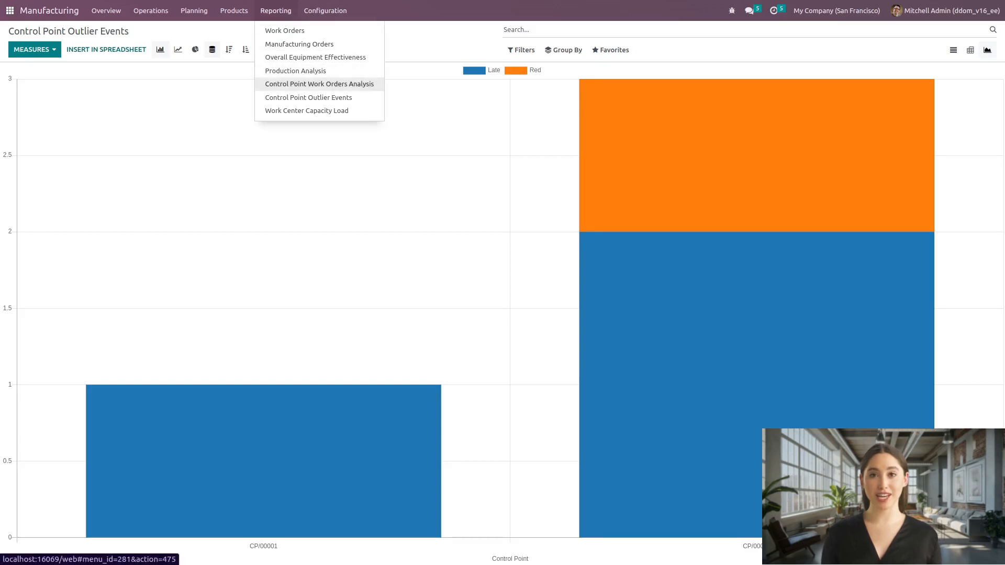
left_click(319, 84)
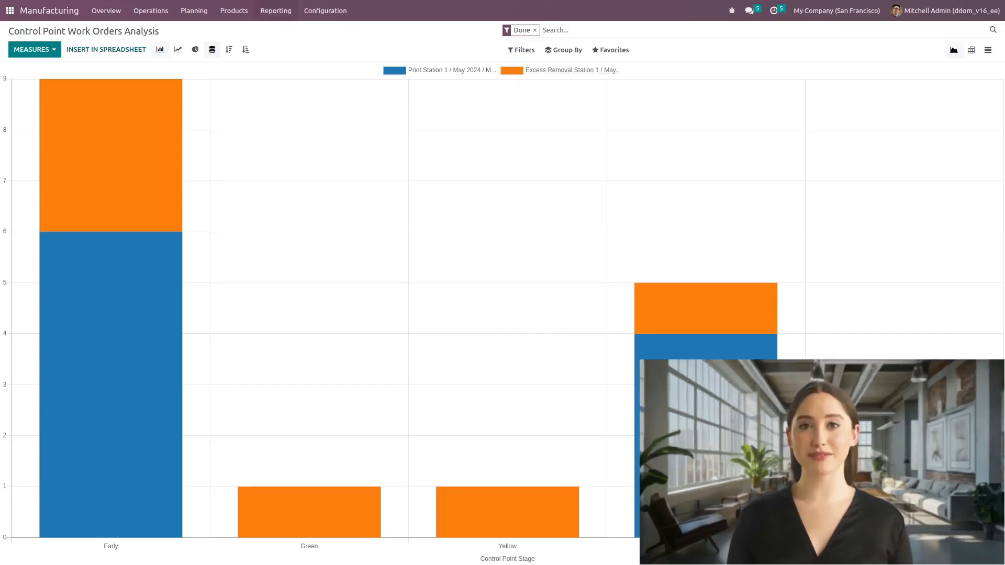
left_click(276, 11)
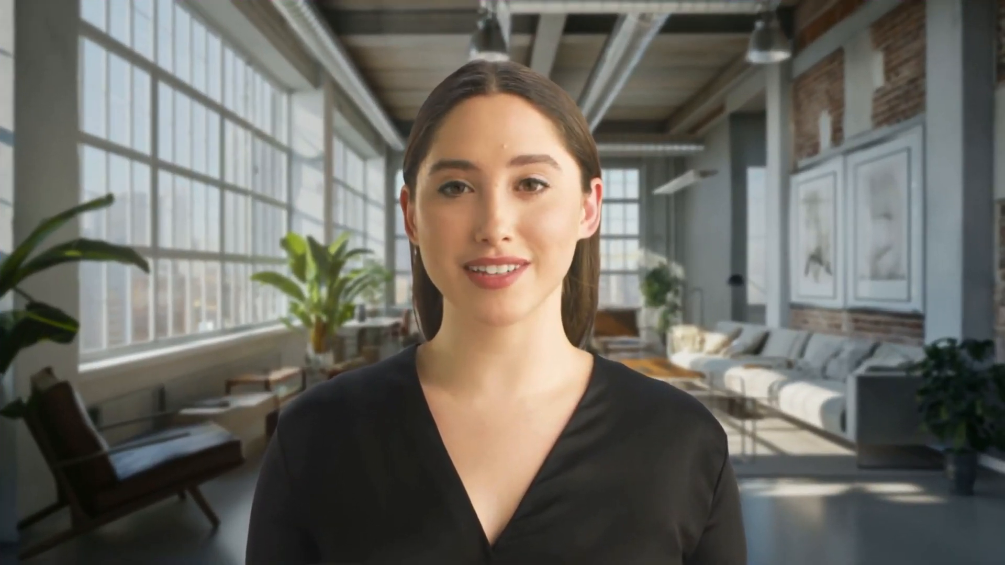